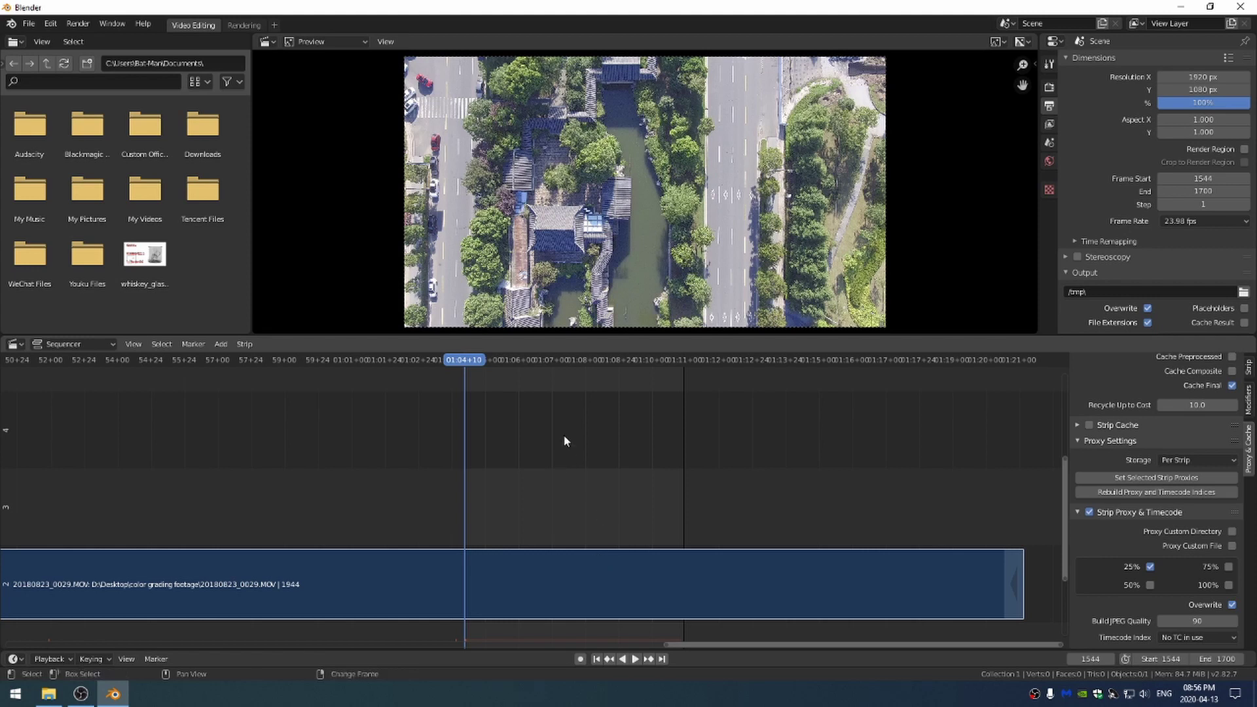
- Add an Adjustment Layer strip above the drone clip and extend it to frame 1790
{"action": "key", "text": "shift+a"}
{"action": "mouse_move", "coordinate": [513, 530]}
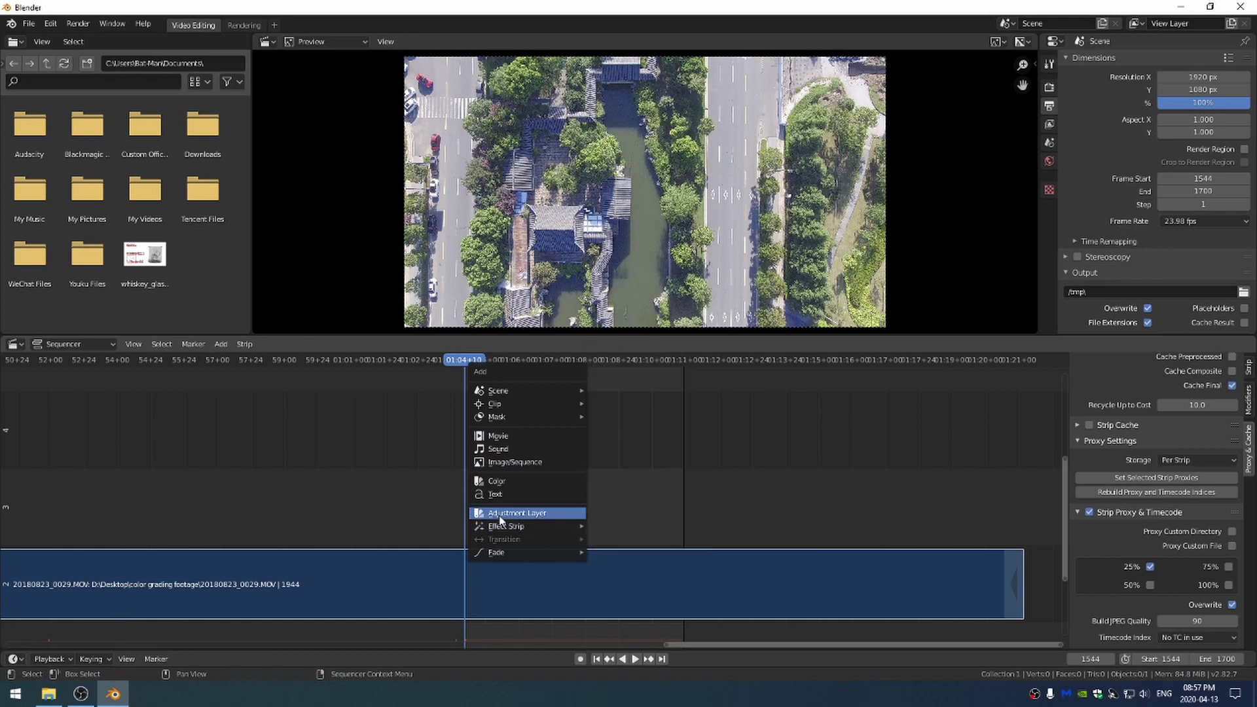
{"action": "left_click", "coordinate": [498, 514]}
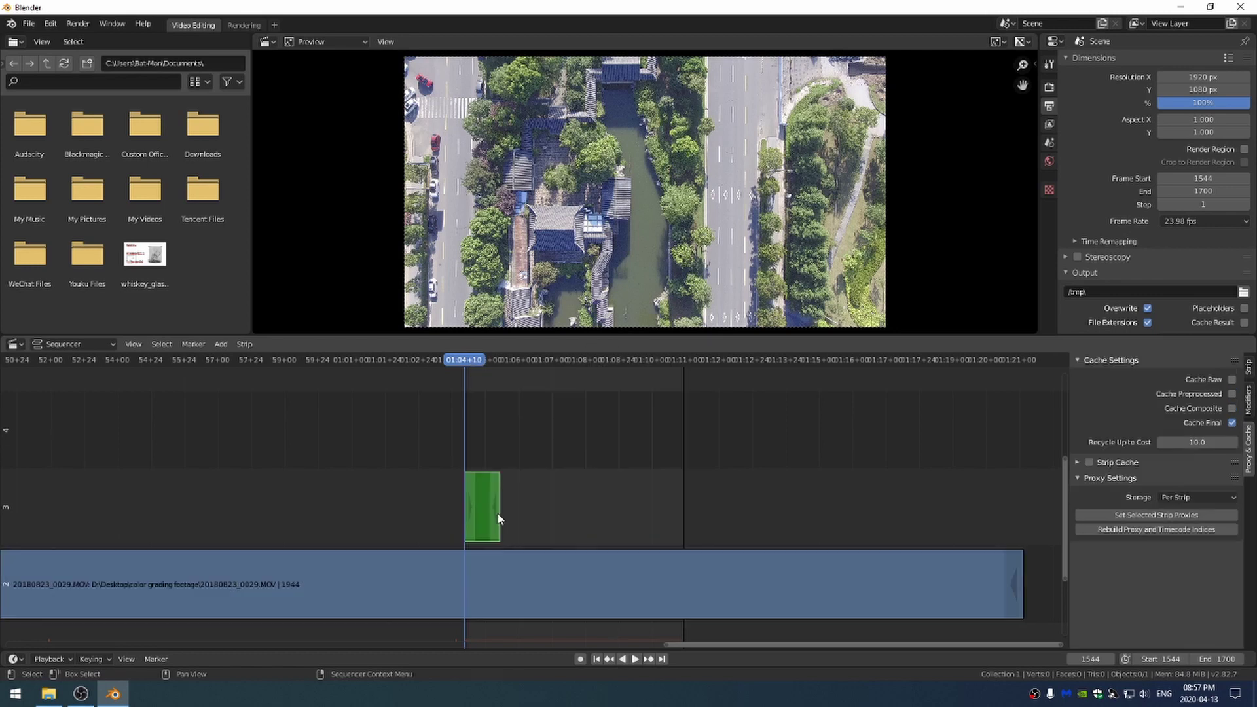
{"action": "left_click_drag", "start_coordinate": [498, 517], "coordinate": [807, 511]}
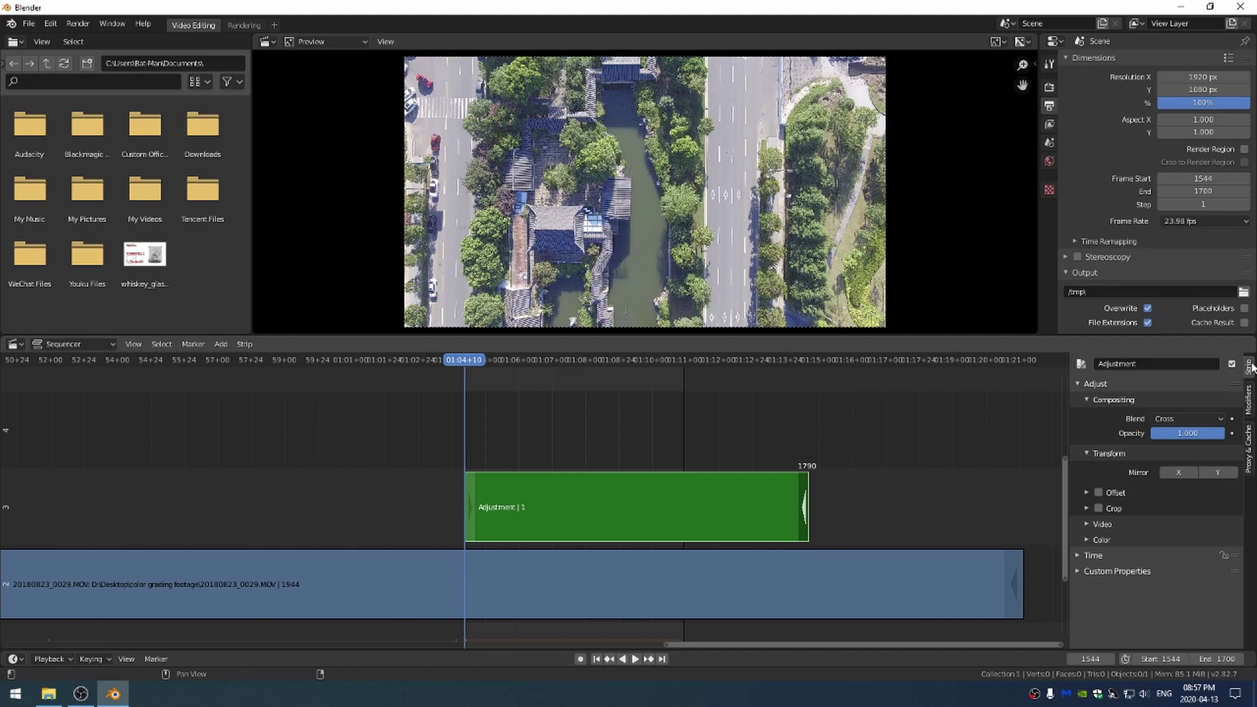
- Reveal the strip's Color settings, test Multiply at 0.200, then set it back to 1.000
{"action": "left_click", "coordinate": [1102, 540]}
{"action": "left_click", "coordinate": [1102, 540]}
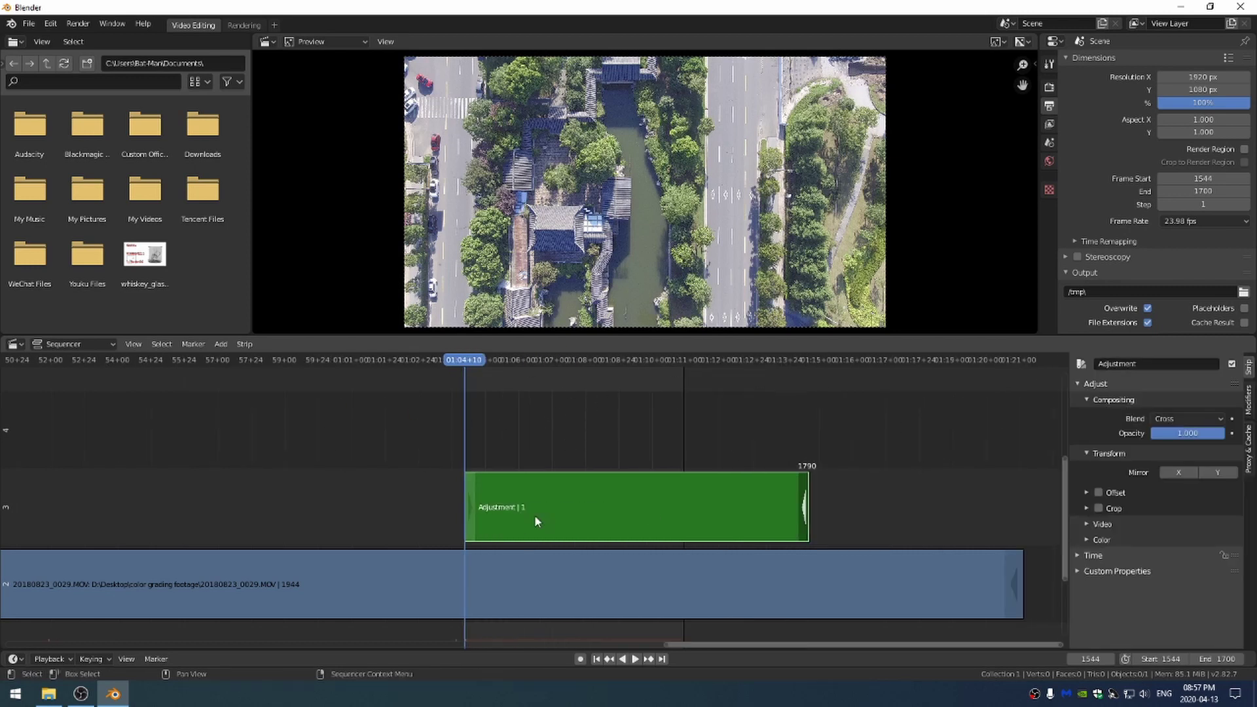
{"action": "left_click", "coordinate": [1087, 540]}
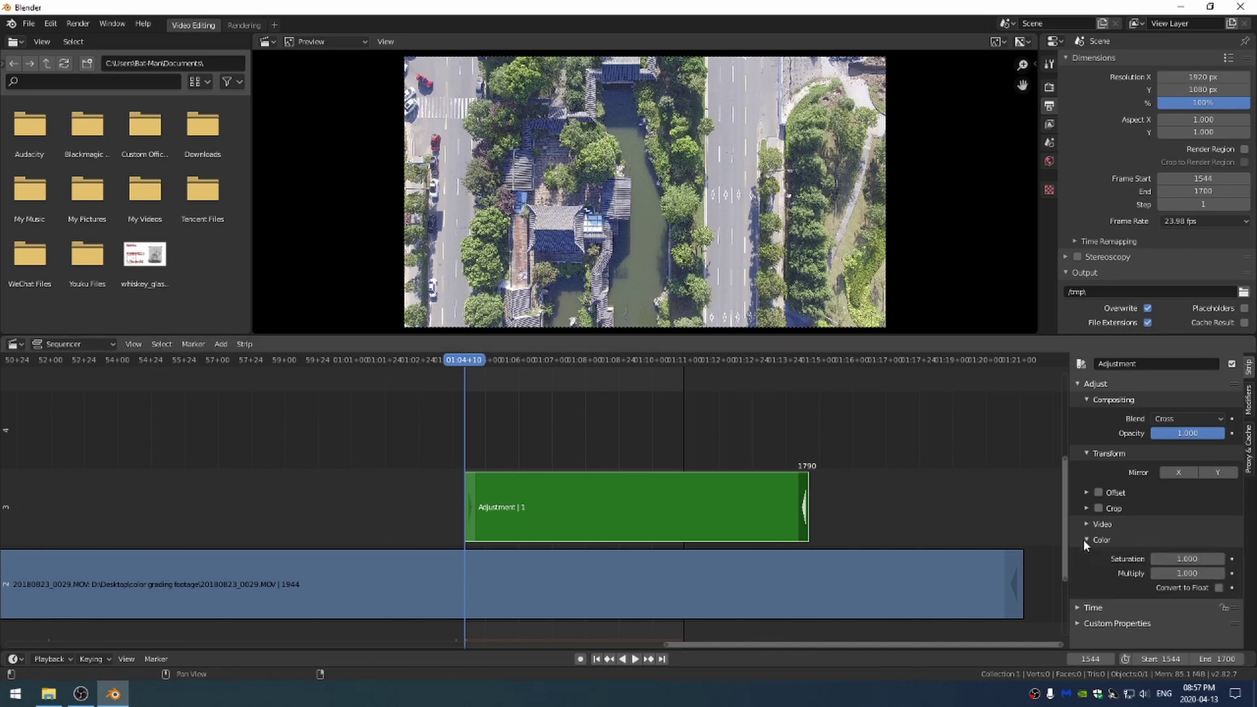
{"action": "mouse_move", "coordinate": [1189, 575]}
{"action": "left_mouse_down"}
{"action": "mouse_move", "coordinate": [1127, 574]}
{"action": "mouse_move", "coordinate": [1175, 575]}
{"action": "left_mouse_up"}
{"action": "right_click", "coordinate": [1187, 574]}
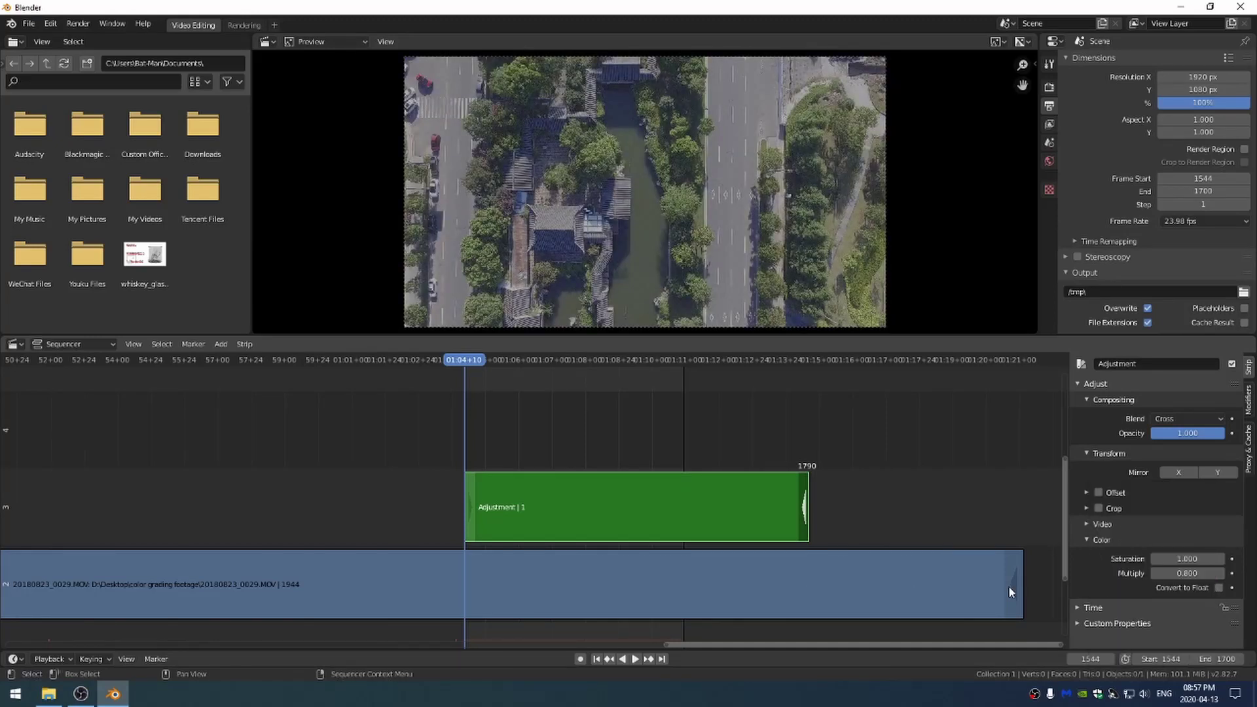
{"action": "double_click", "coordinate": [1185, 573]}
{"action": "type", "text": "1"}
{"action": "key", "text": "Return"}
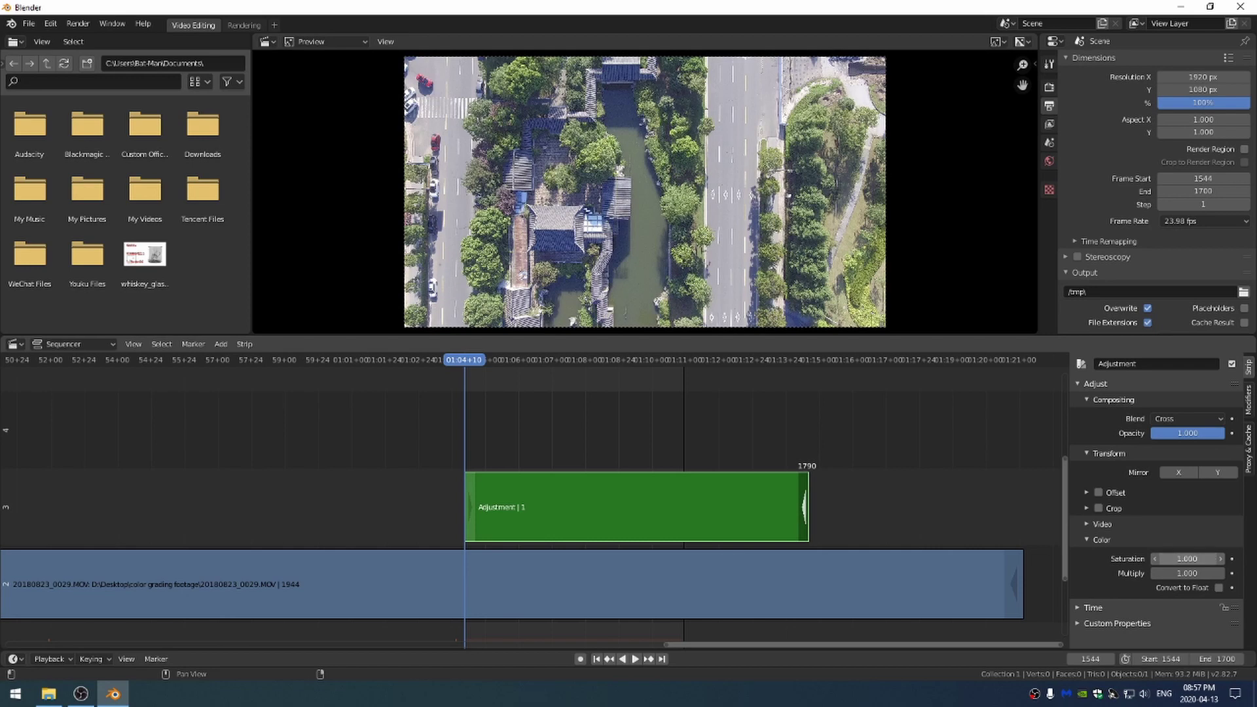
- Try Saturation at 2.000, then 0.000 for grey footage, then 2.000 again
{"action": "double_click", "coordinate": [1187, 558]}
{"action": "type", "text": "2"}
{"action": "key", "text": "Return"}
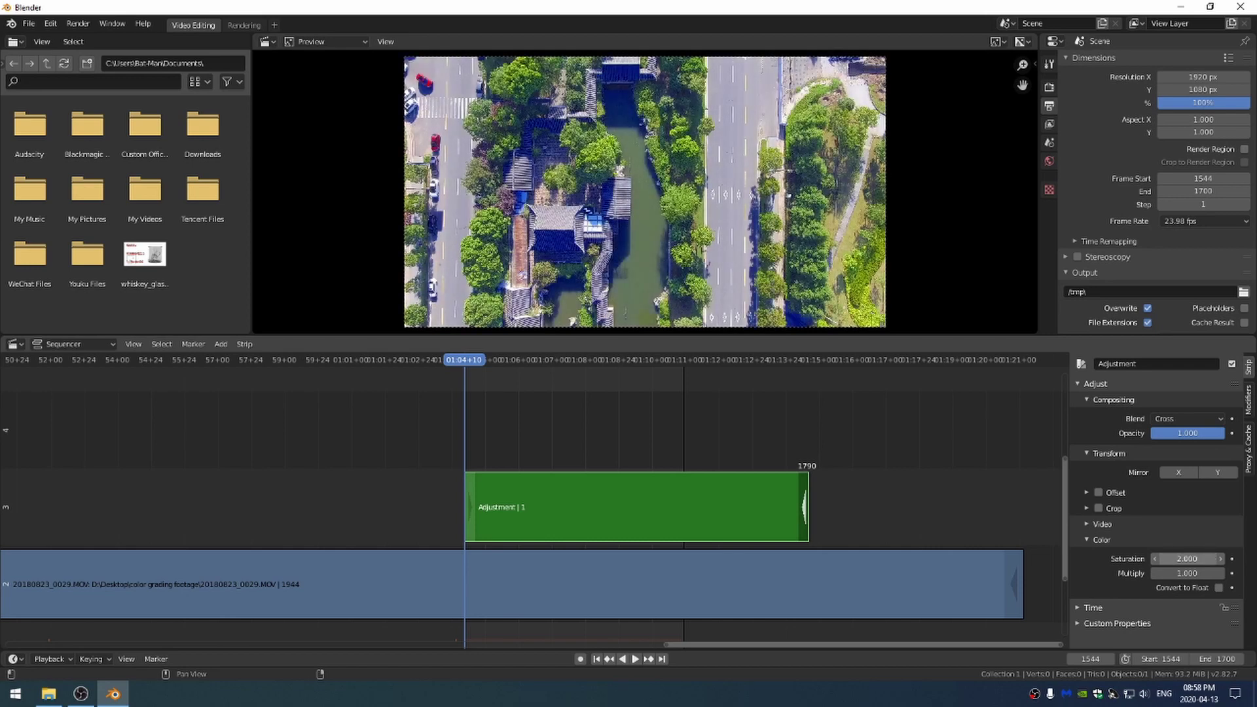
{"action": "key", "text": "BackSpace"}
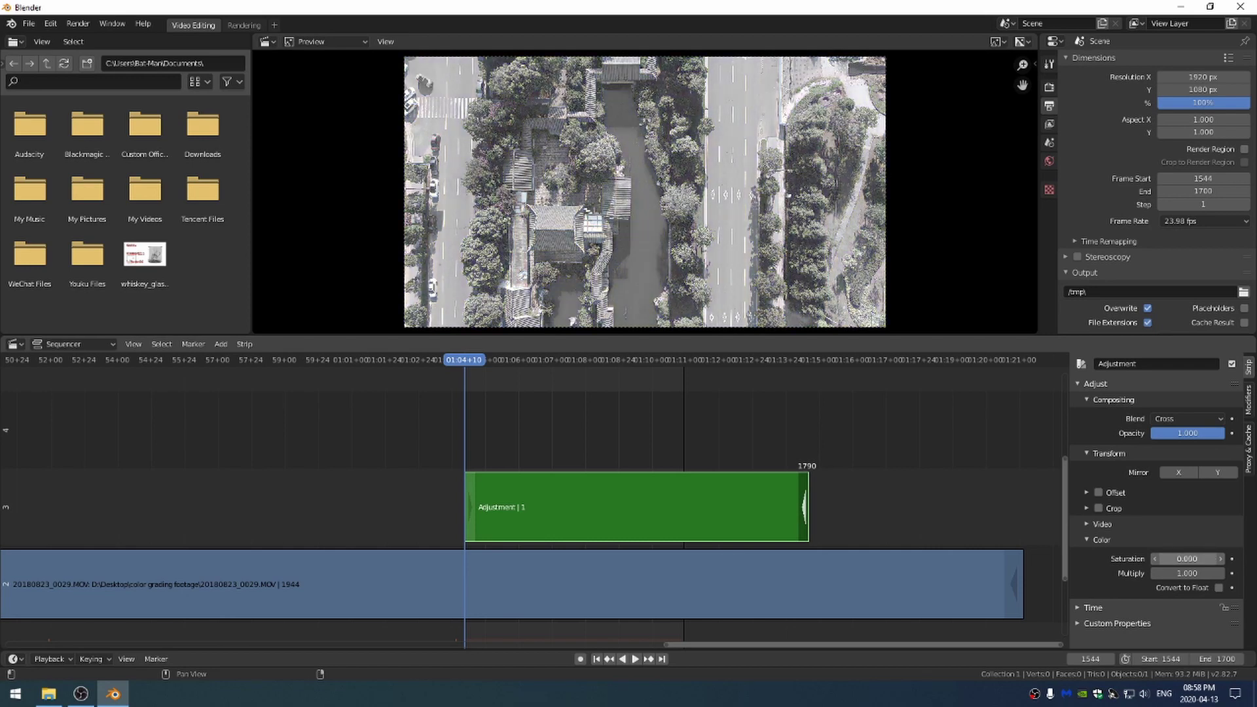
{"action": "double_click", "coordinate": [1186, 558]}
{"action": "type", "text": "2"}
{"action": "key", "text": "Return"}
- Push Saturation to 5.000, then restore it to 1.000
{"action": "double_click", "coordinate": [1188, 558]}
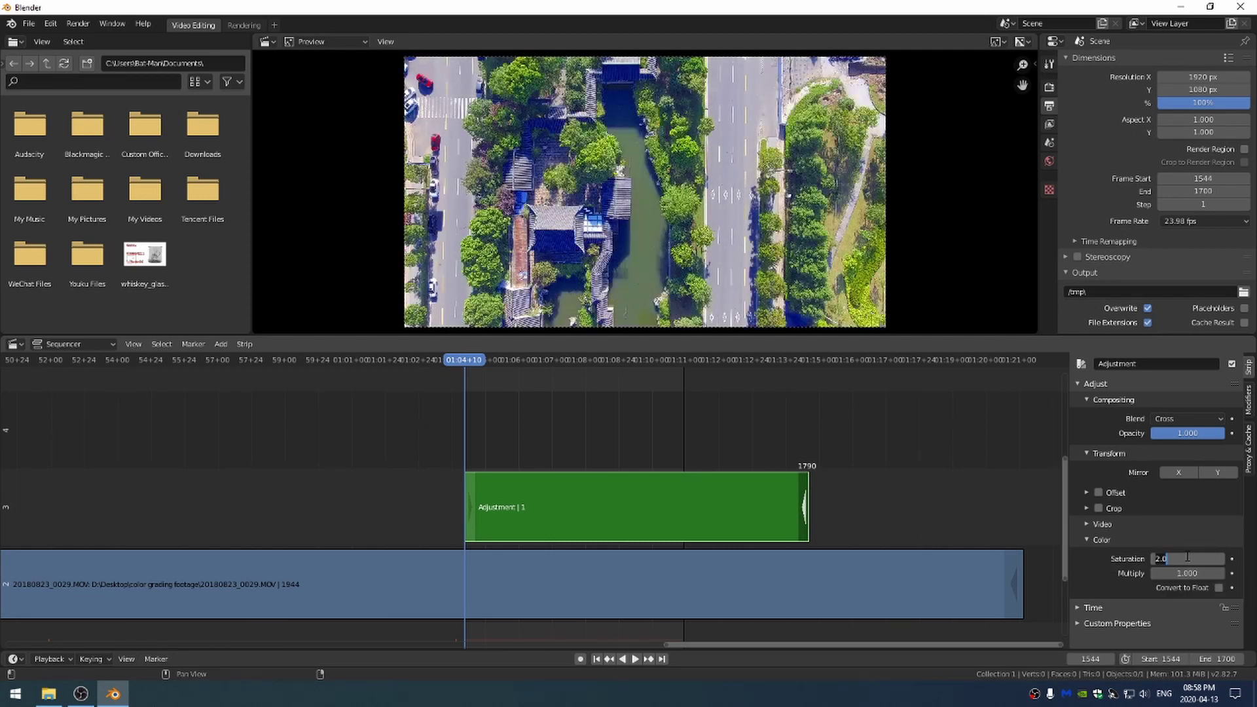
{"action": "type", "text": "5"}
{"action": "key", "text": "Return"}
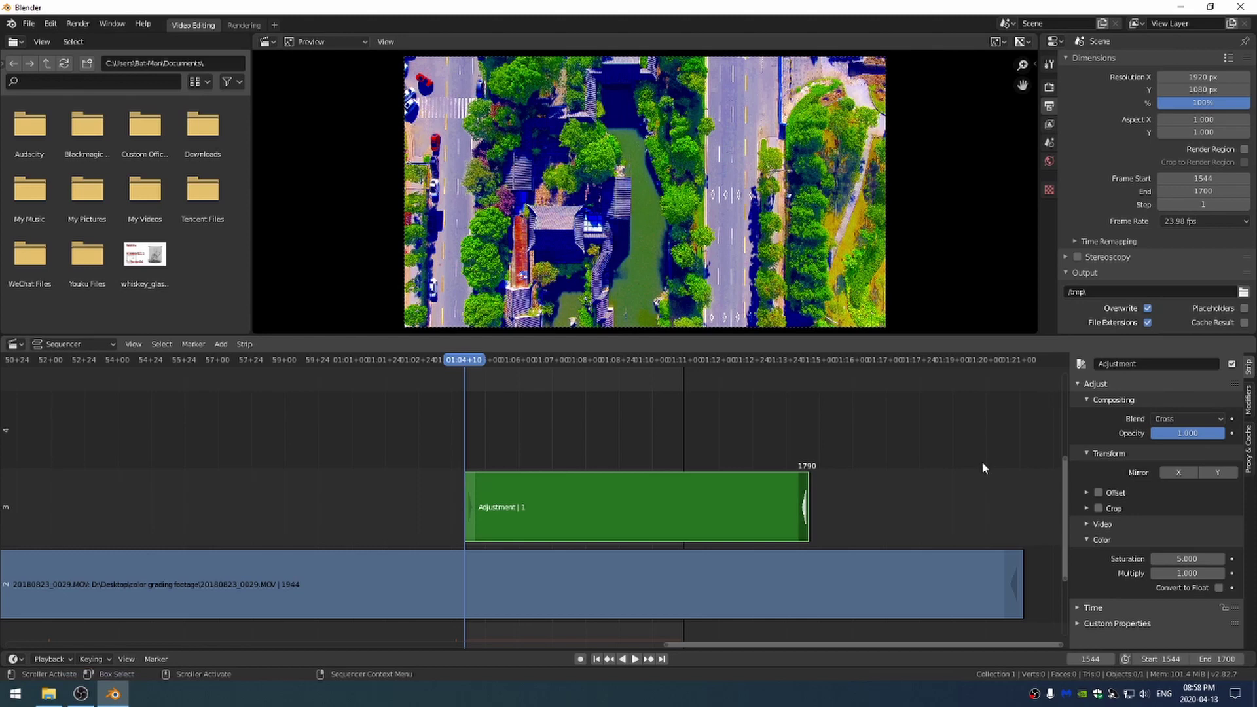
{"action": "double_click", "coordinate": [1182, 559]}
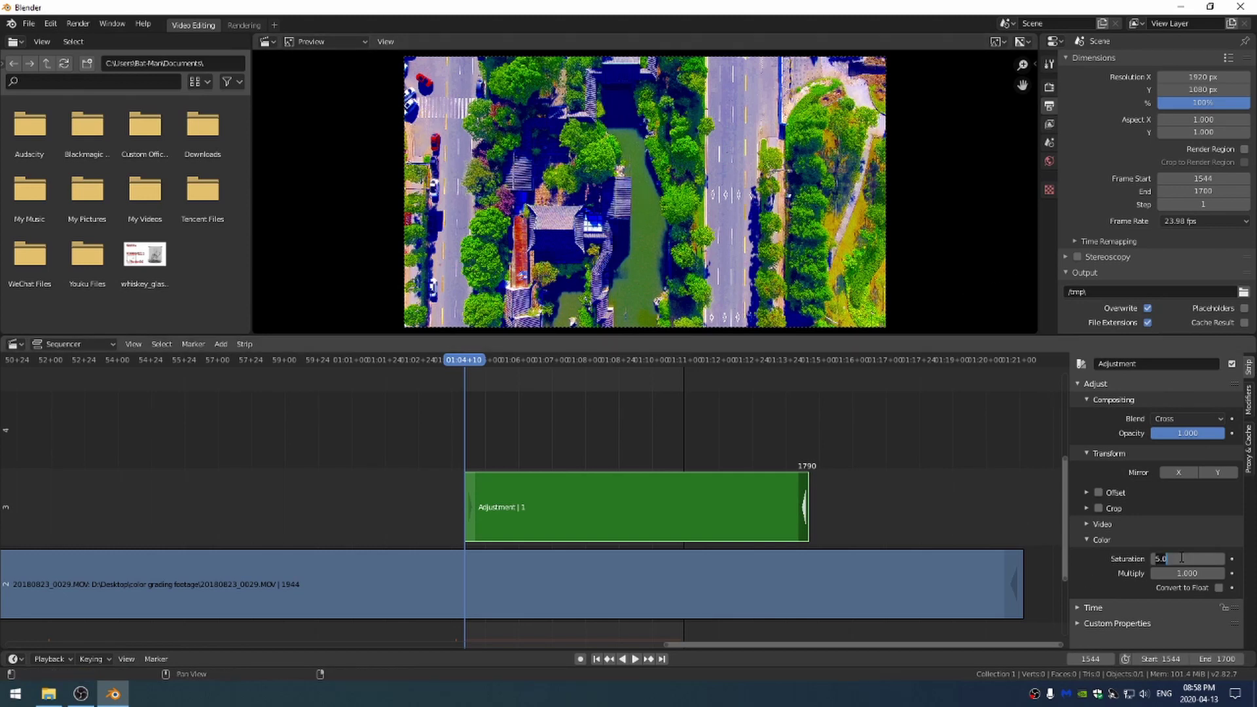
{"action": "type", "text": "1"}
{"action": "key", "text": "Return"}
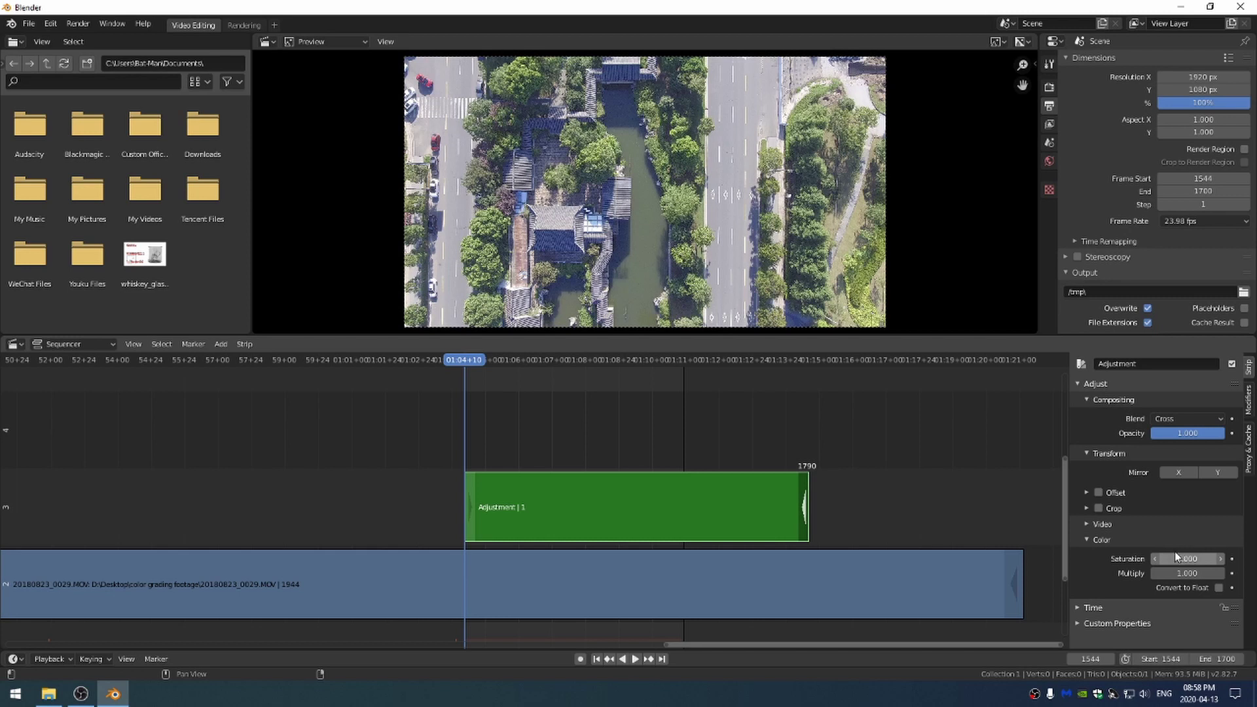
- Collapse compositing and transform settings and add a Color Balance strip modifier
{"action": "left_click_drag", "start_coordinate": [1107, 399], "coordinate": [1107, 503]}
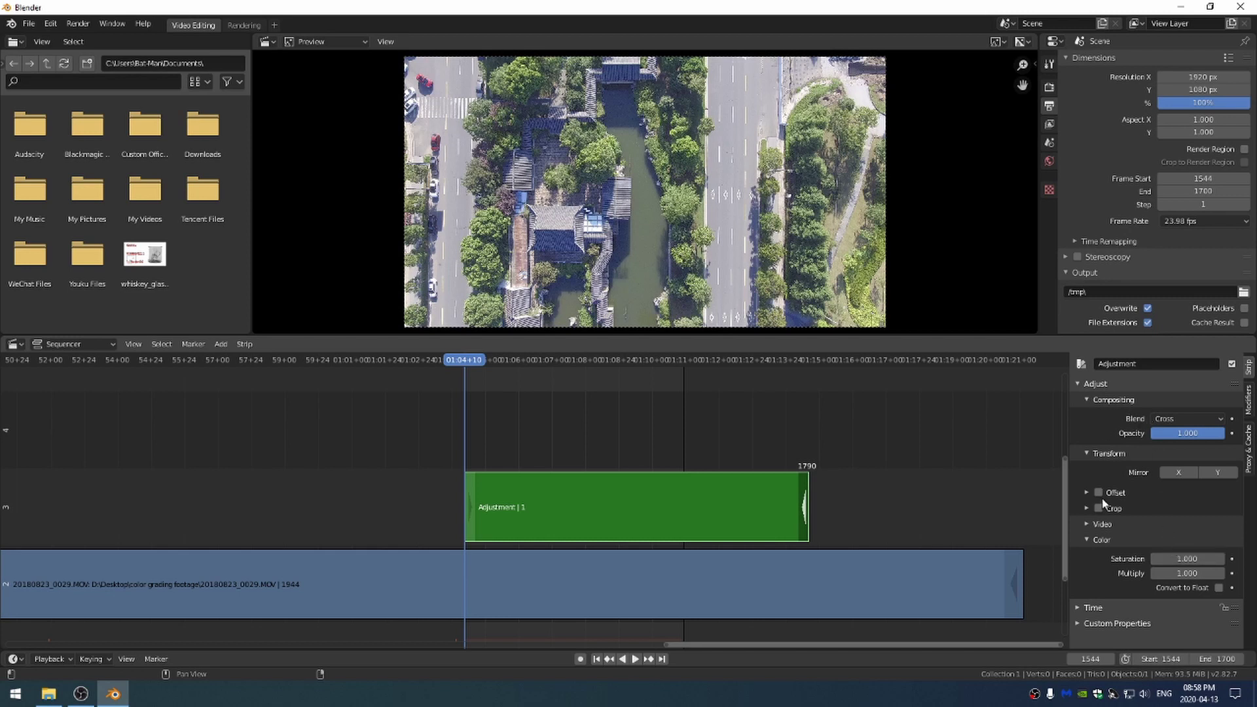
{"action": "left_click", "coordinate": [1249, 400]}
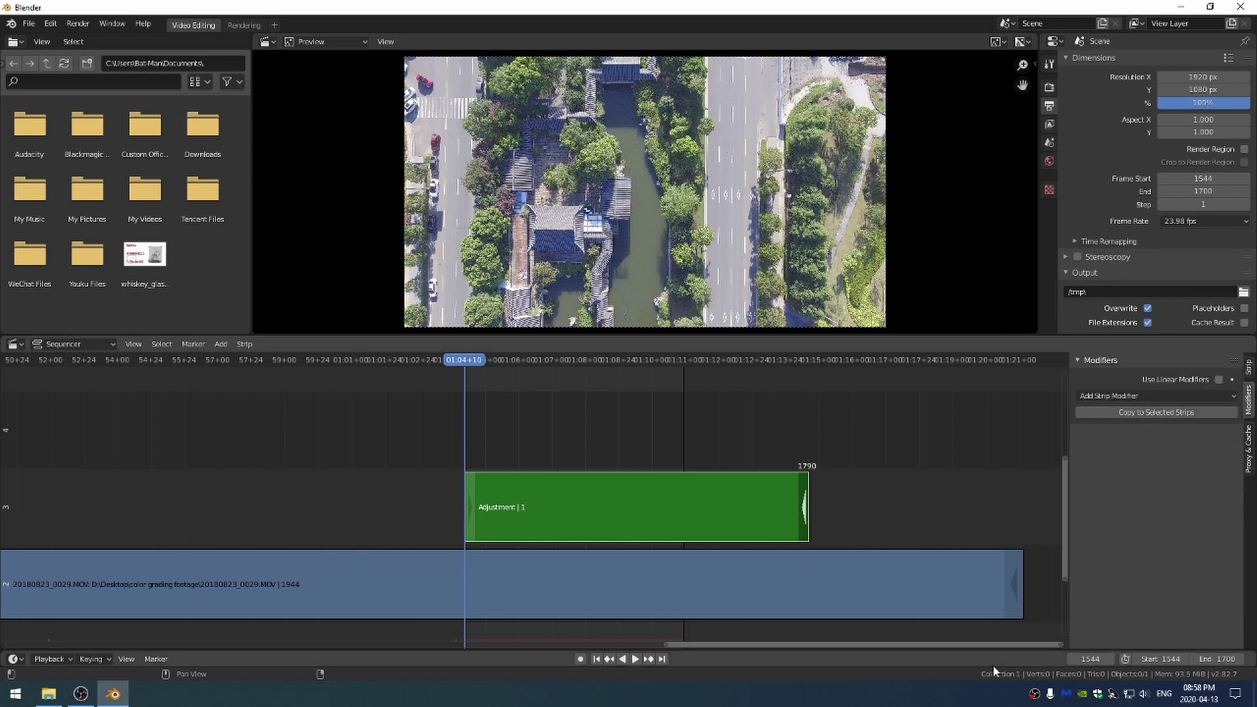
{"action": "left_click", "coordinate": [1120, 395]}
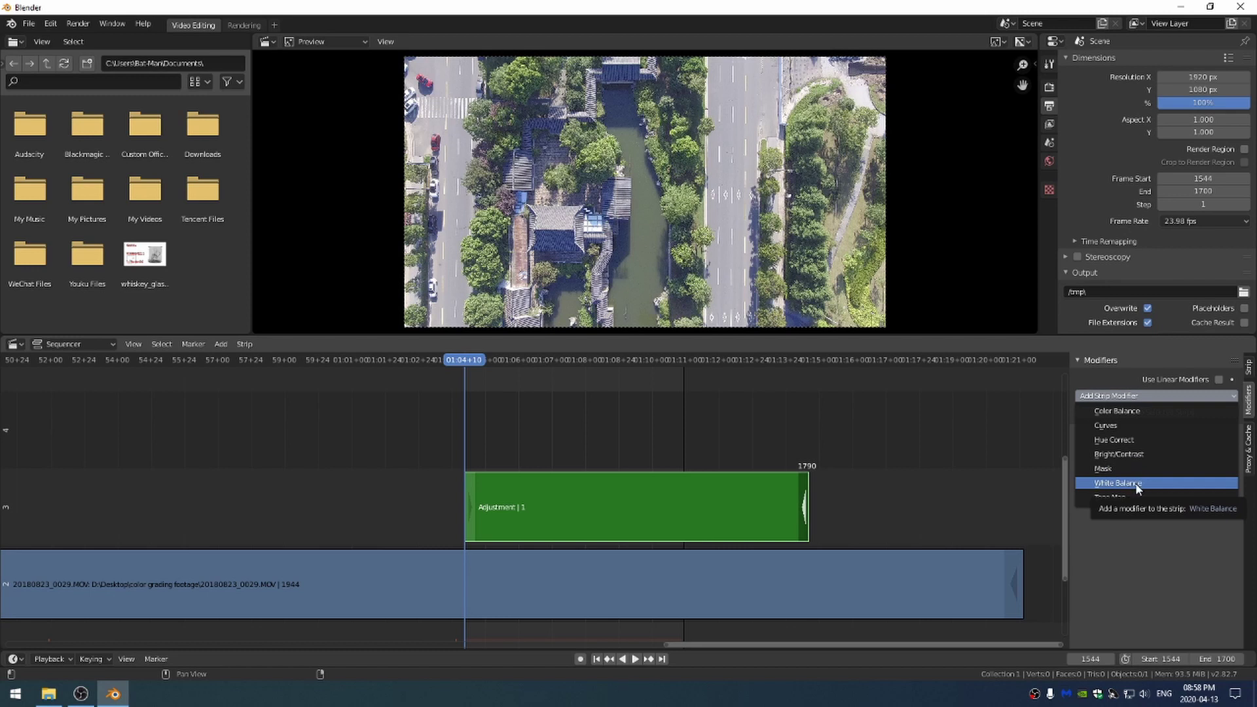
{"action": "left_click", "coordinate": [1113, 411]}
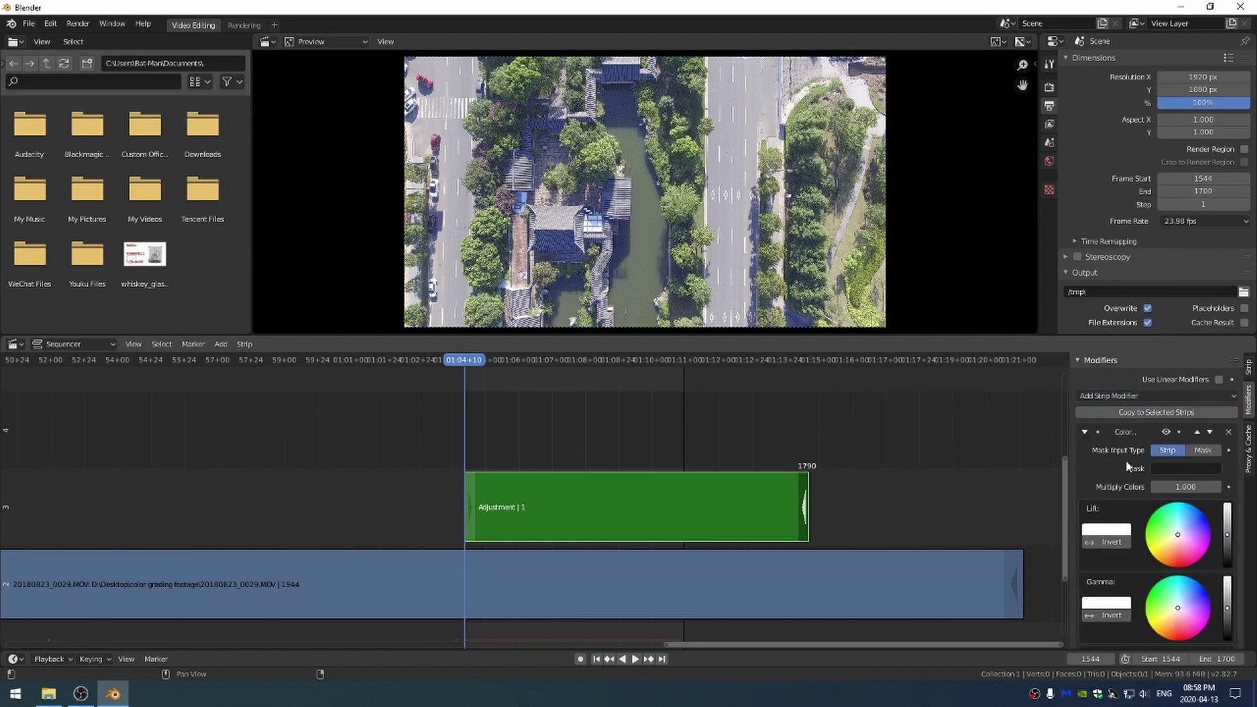
- Tint the Lift wheel slightly blue and the Gain wheel toward yellow, viewing at actual size
{"action": "scroll", "coordinate": [1238, 471], "scroll_direction": "down", "scroll_amount": 3}
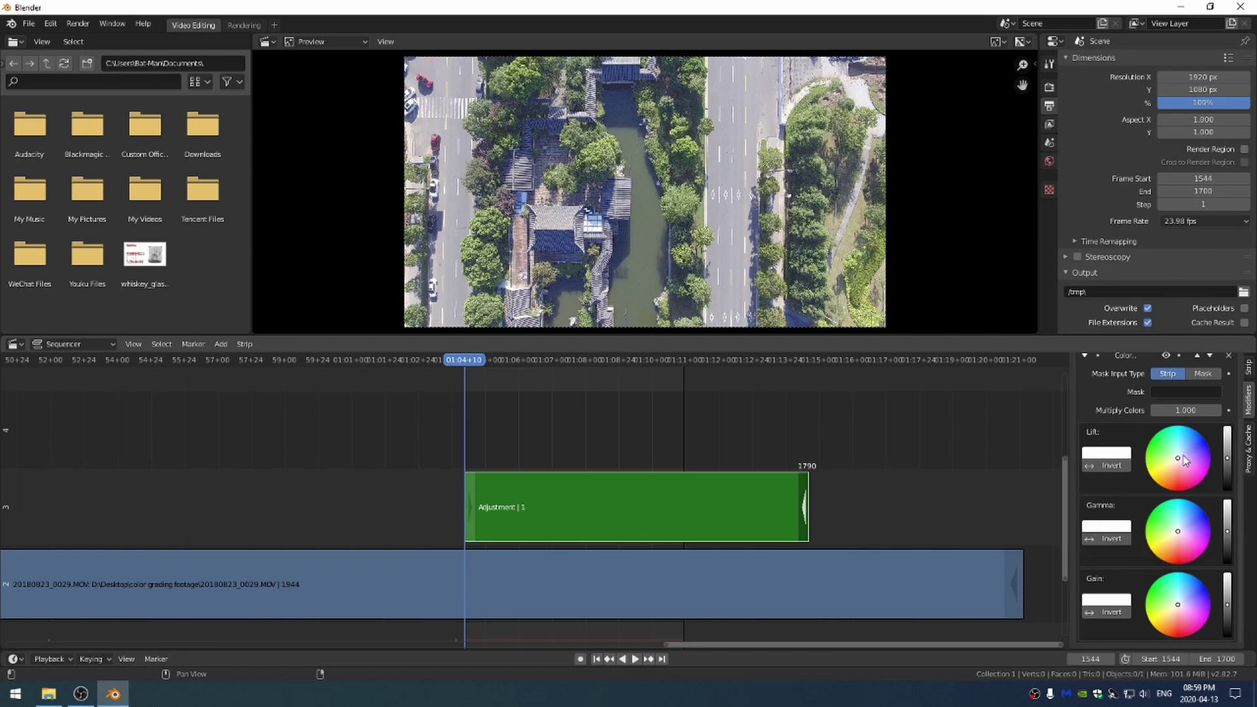
{"action": "left_click_drag", "start_coordinate": [1179, 460], "coordinate": [1185, 452]}
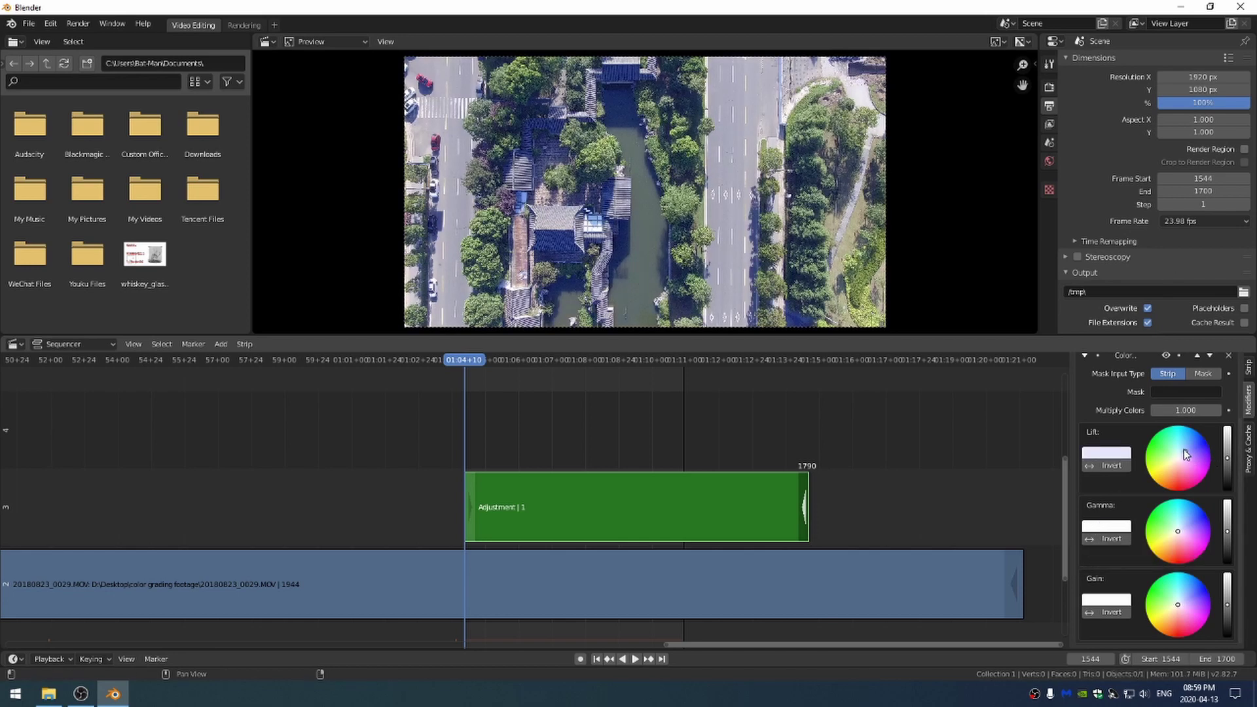
{"action": "left_click_drag", "start_coordinate": [1178, 604], "coordinate": [1169, 615]}
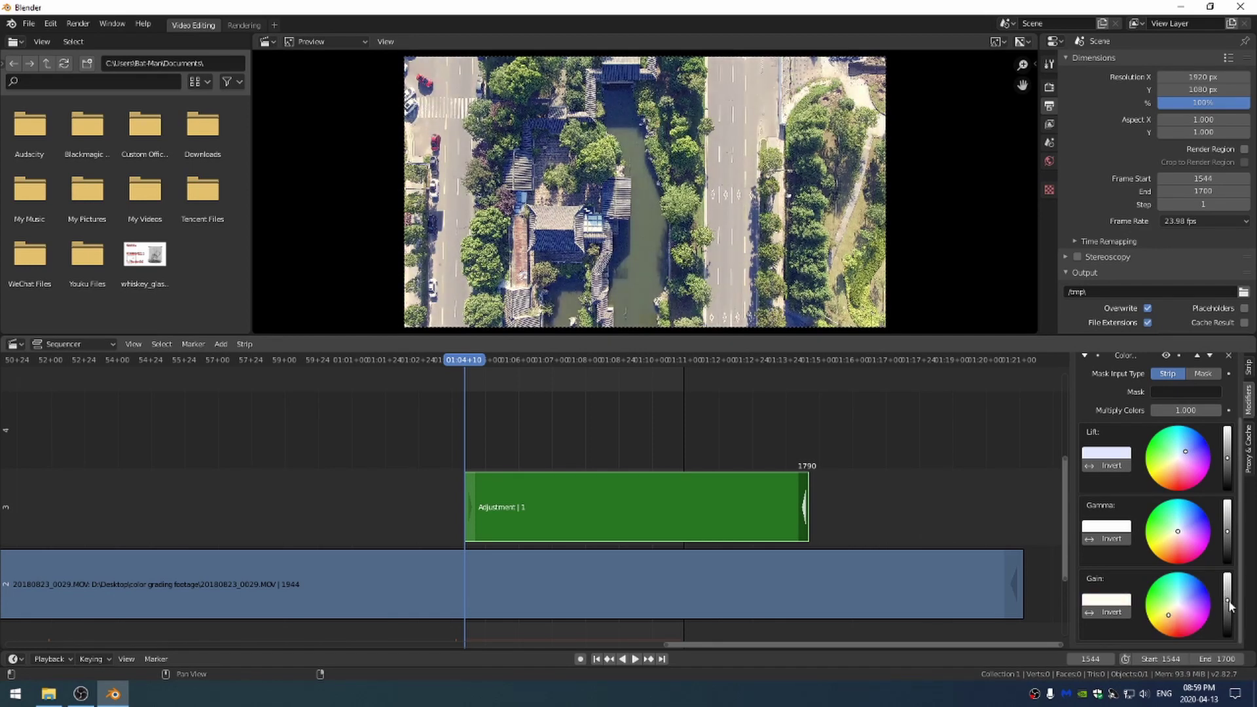
{"action": "scroll", "coordinate": [1193, 615], "scroll_direction": "up", "scroll_amount": 3}
{"action": "key", "text": "KP_1"}
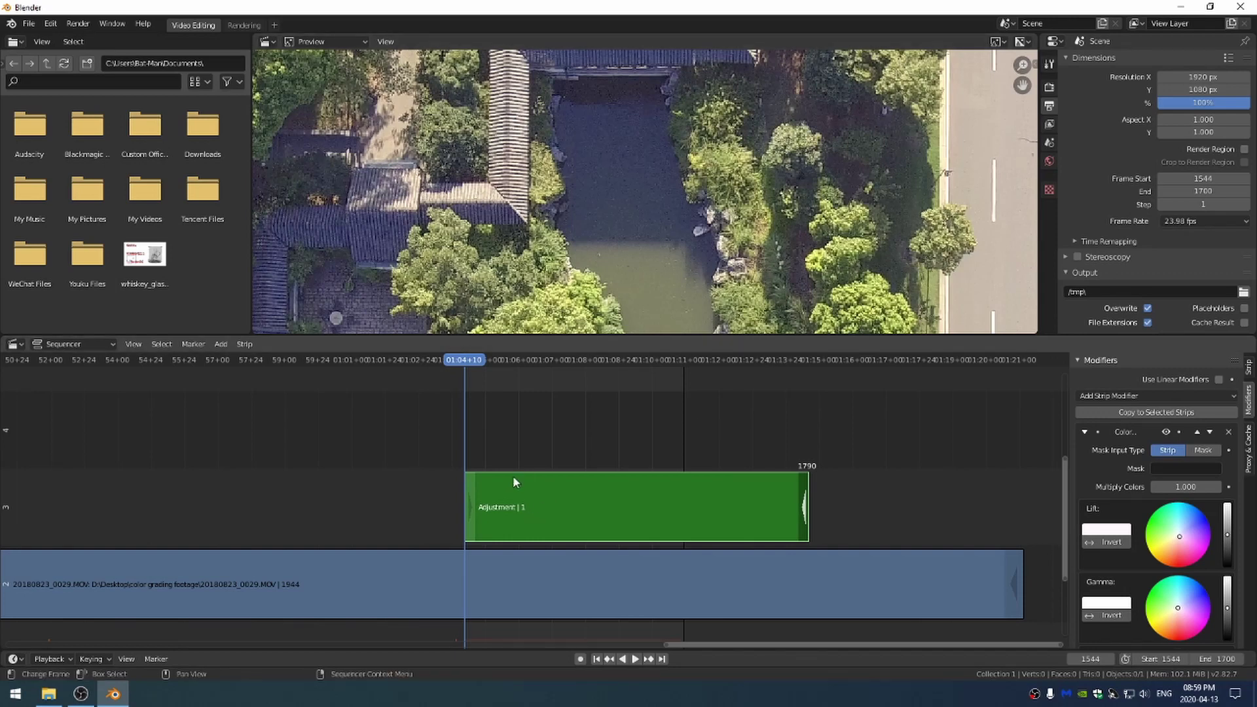
- Replace the Color Balance modifier with a Curves modifier on the adjustment strip
{"action": "left_click", "coordinate": [1229, 433]}
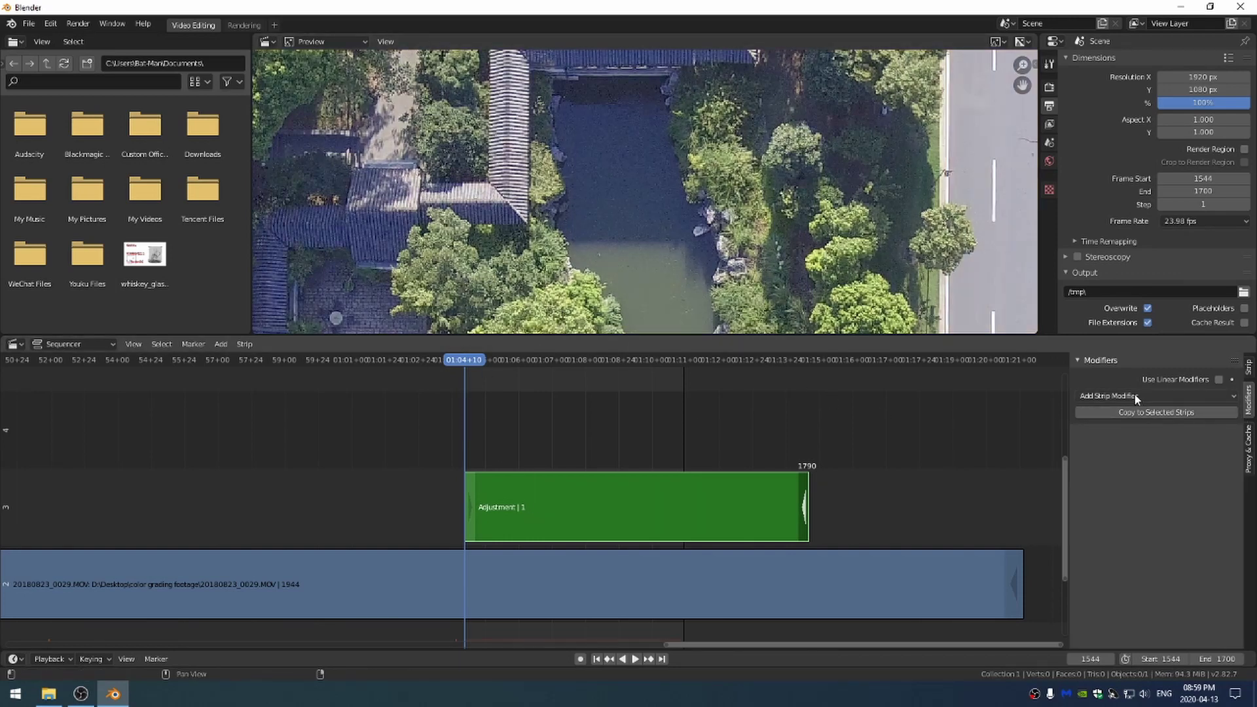
{"action": "left_click", "coordinate": [1131, 393]}
{"action": "left_click", "coordinate": [1106, 425]}
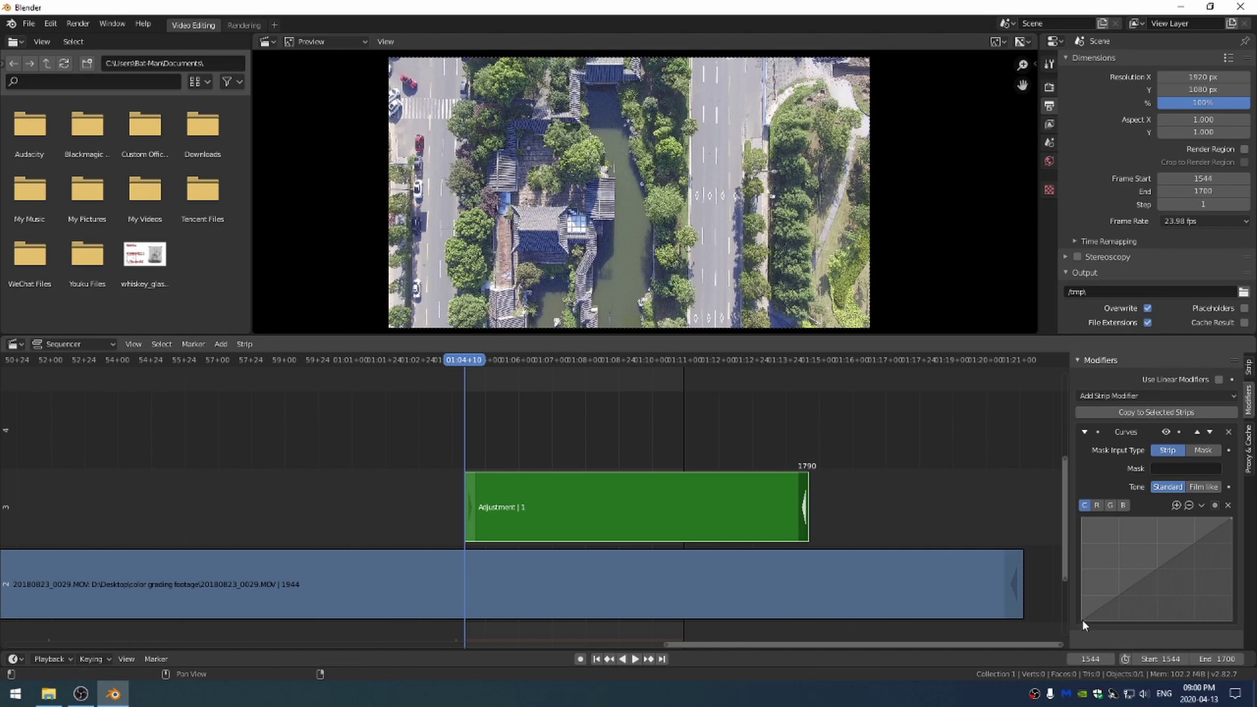
- Test moving the black and white points, then reset the curve to a straight diagonal
{"action": "left_click_drag", "start_coordinate": [1083, 620], "coordinate": [1100, 616]}
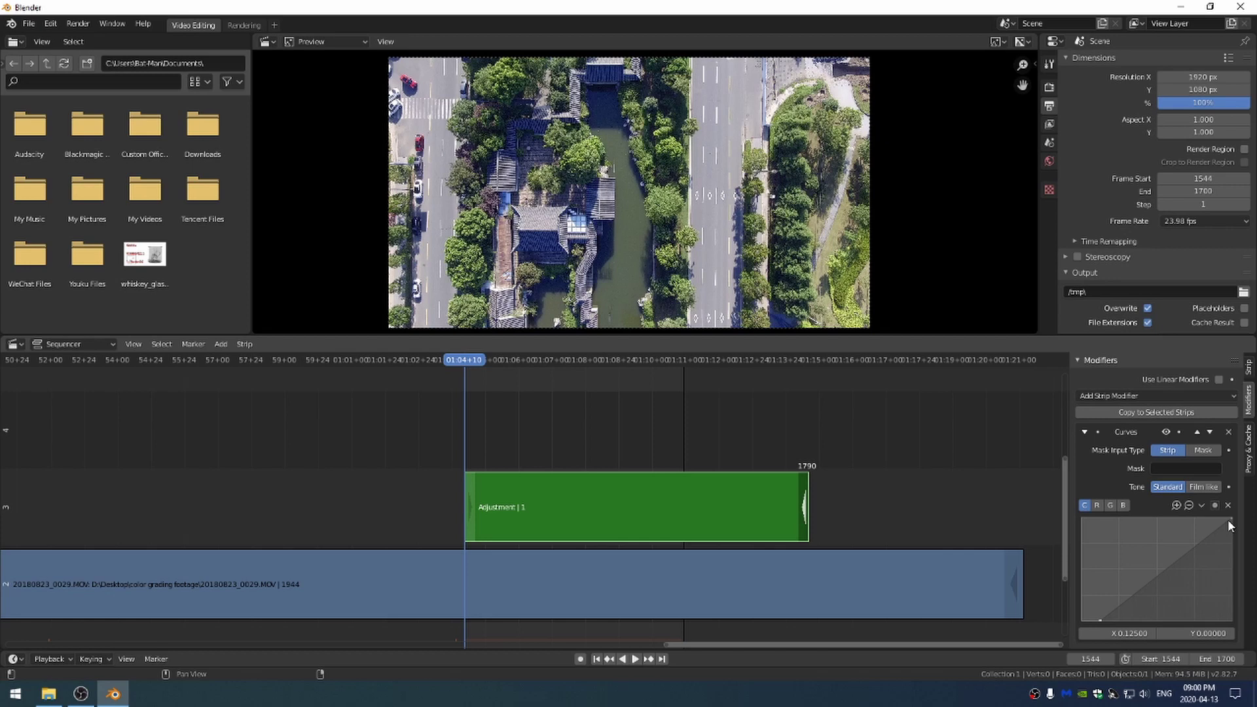
{"action": "left_click_drag", "start_coordinate": [1231, 517], "coordinate": [1218, 516]}
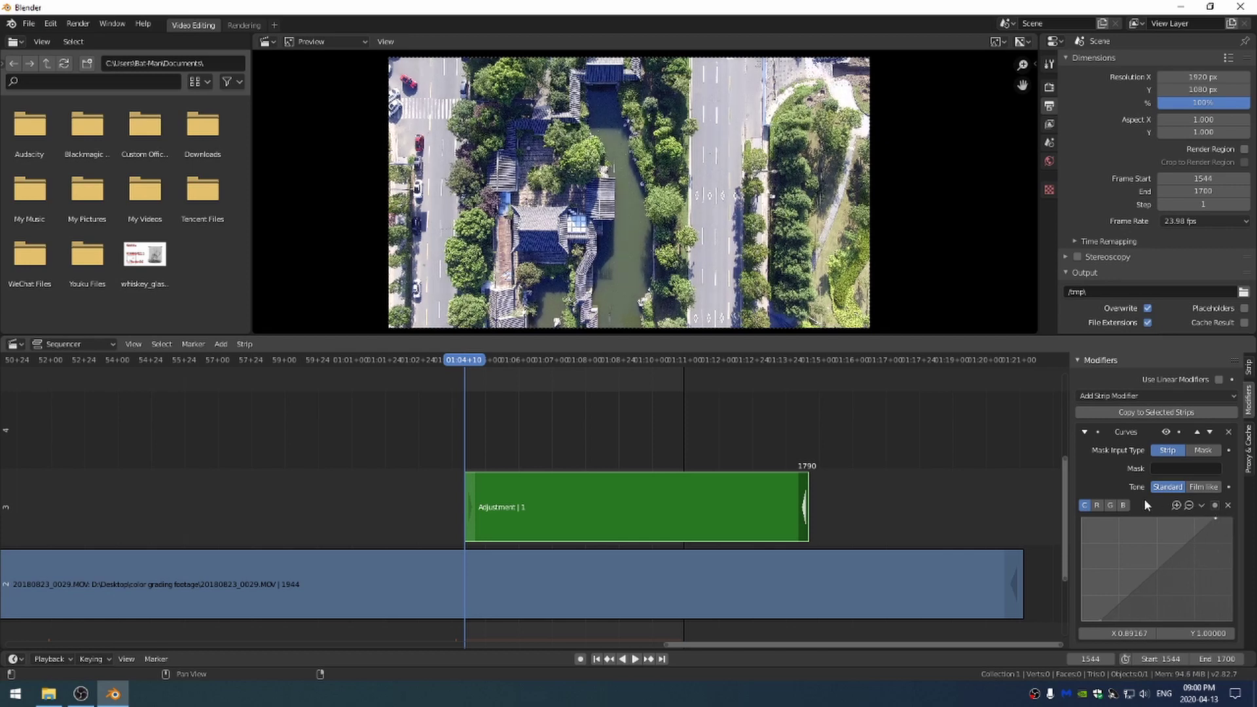
{"action": "left_click_drag", "start_coordinate": [1216, 517], "coordinate": [1184, 518]}
{"action": "left_click_drag", "start_coordinate": [1101, 620], "coordinate": [1155, 619]}
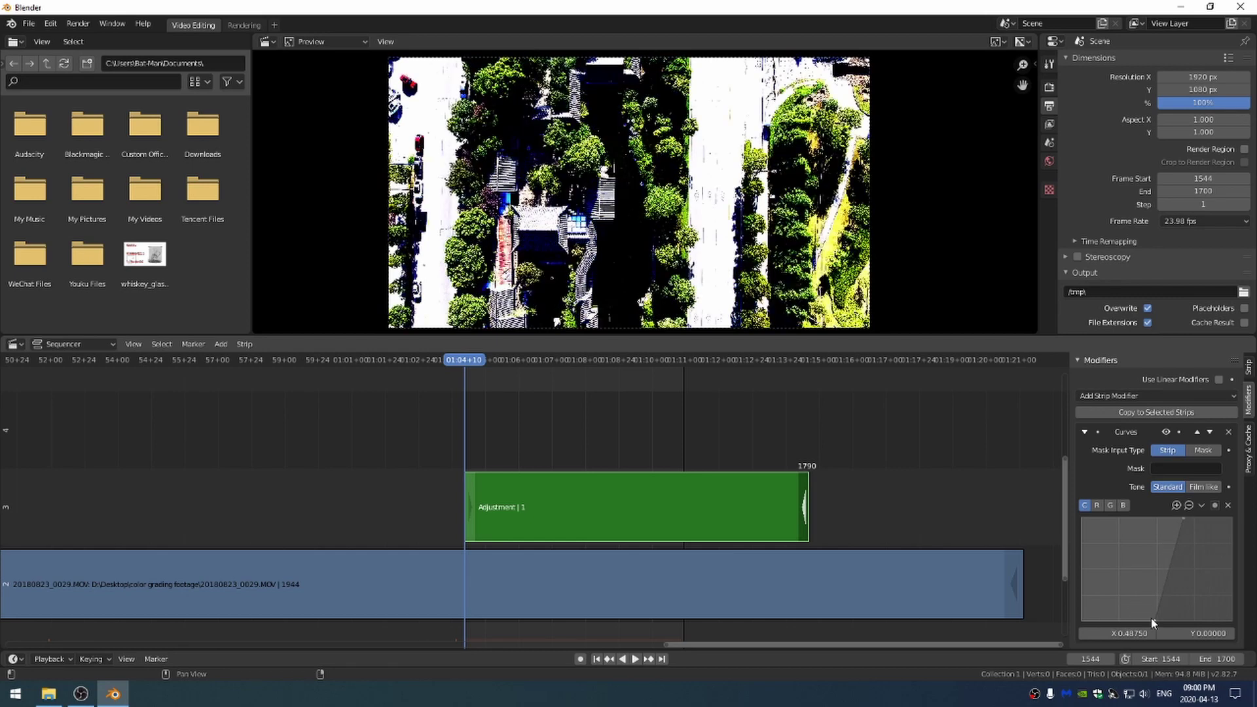
{"action": "key", "text": "ctrl+z"}
{"action": "key", "text": "ctrl+z"}
{"action": "key", "text": "ctrl+z"}
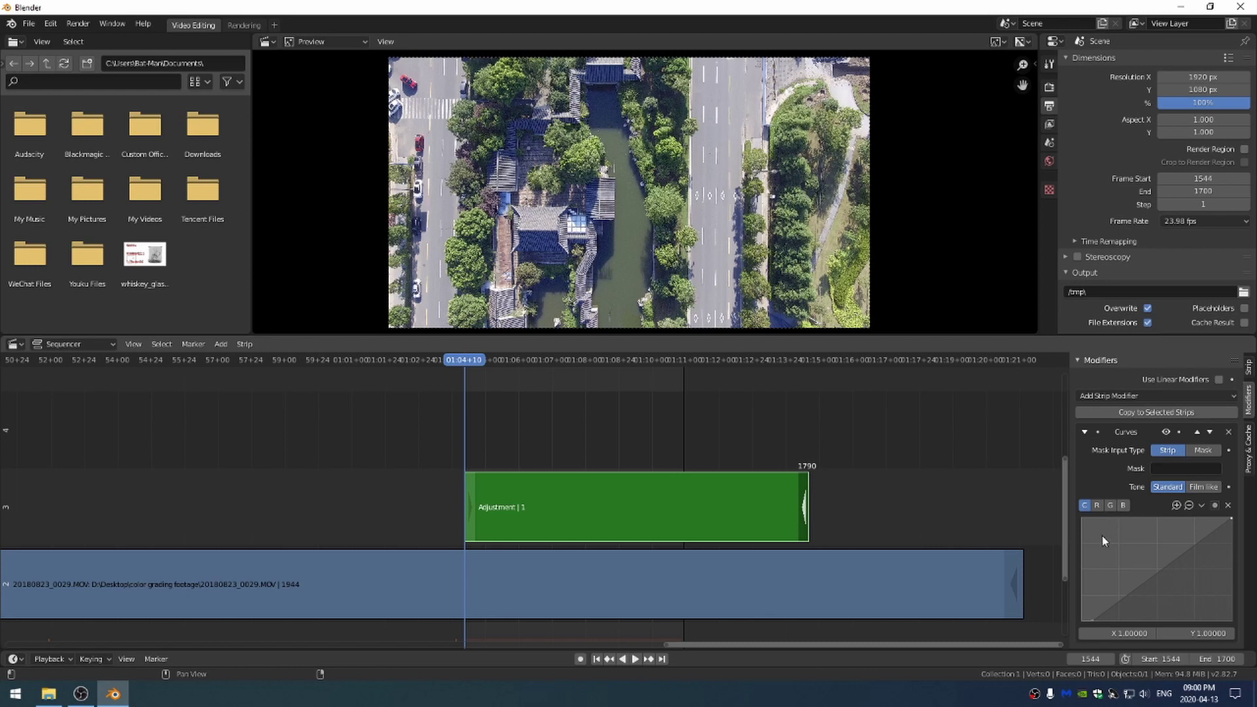
{"action": "left_click", "coordinate": [1095, 618]}
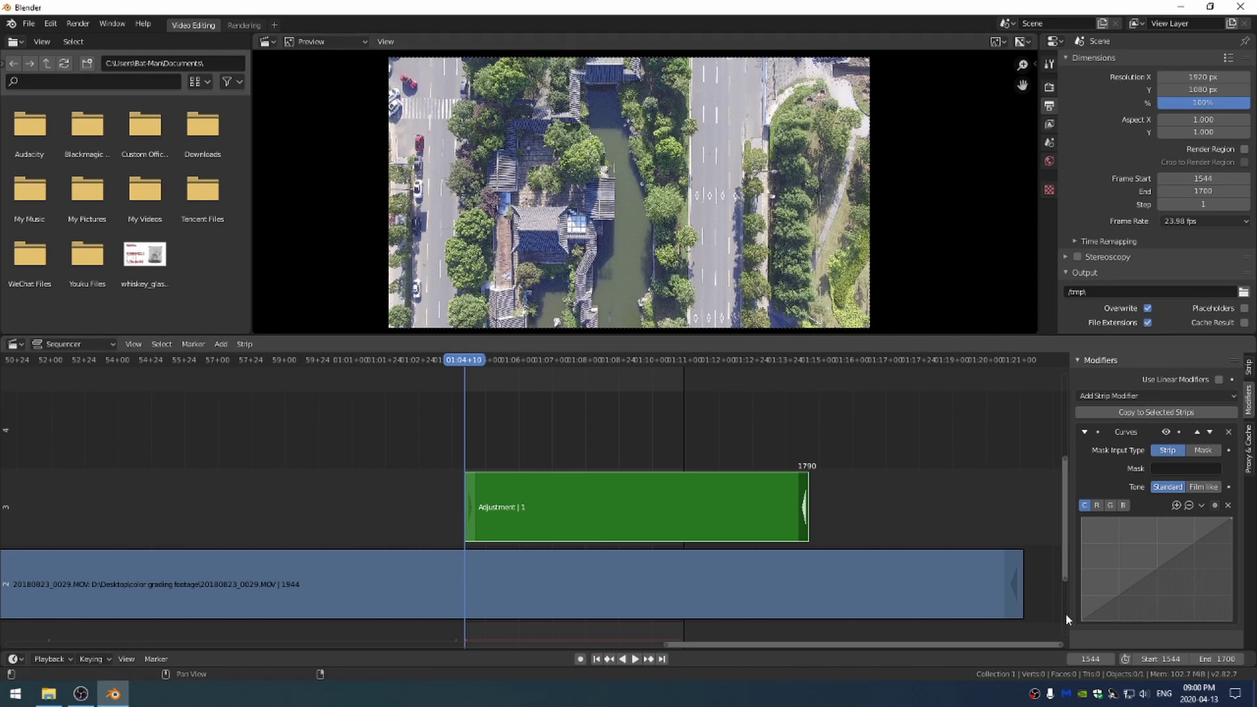
- Nudge the black point right and the white point in to X 0.94167, discarding a trial midpoint
{"action": "left_click_drag", "start_coordinate": [1082, 619], "coordinate": [1091, 620]}
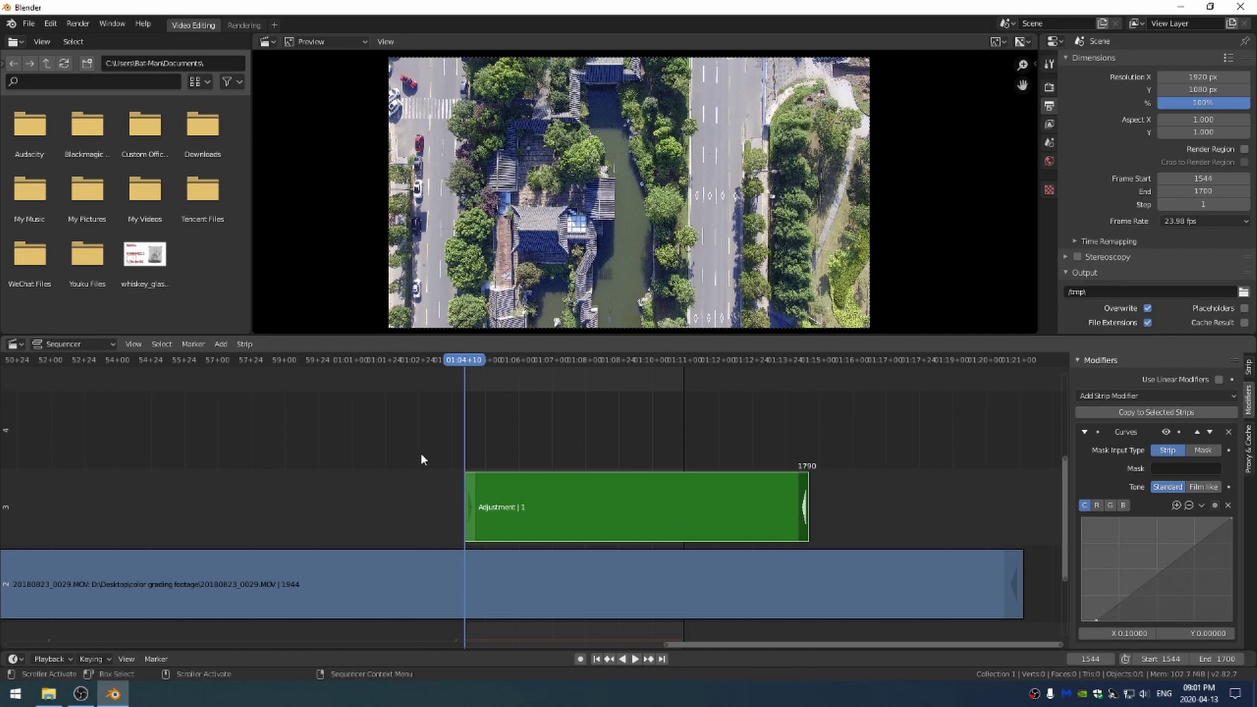
{"action": "left_click_drag", "start_coordinate": [1151, 576], "coordinate": [1125, 543]}
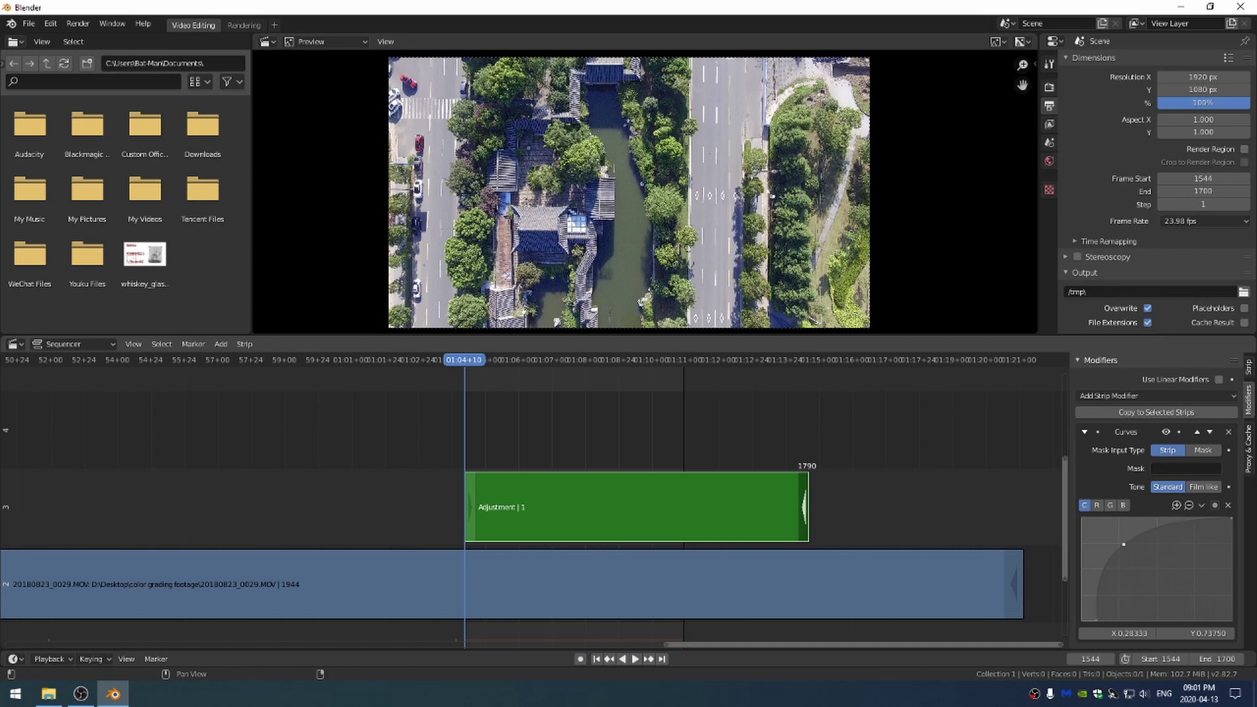
{"action": "left_click_drag", "start_coordinate": [1124, 544], "coordinate": [1122, 544]}
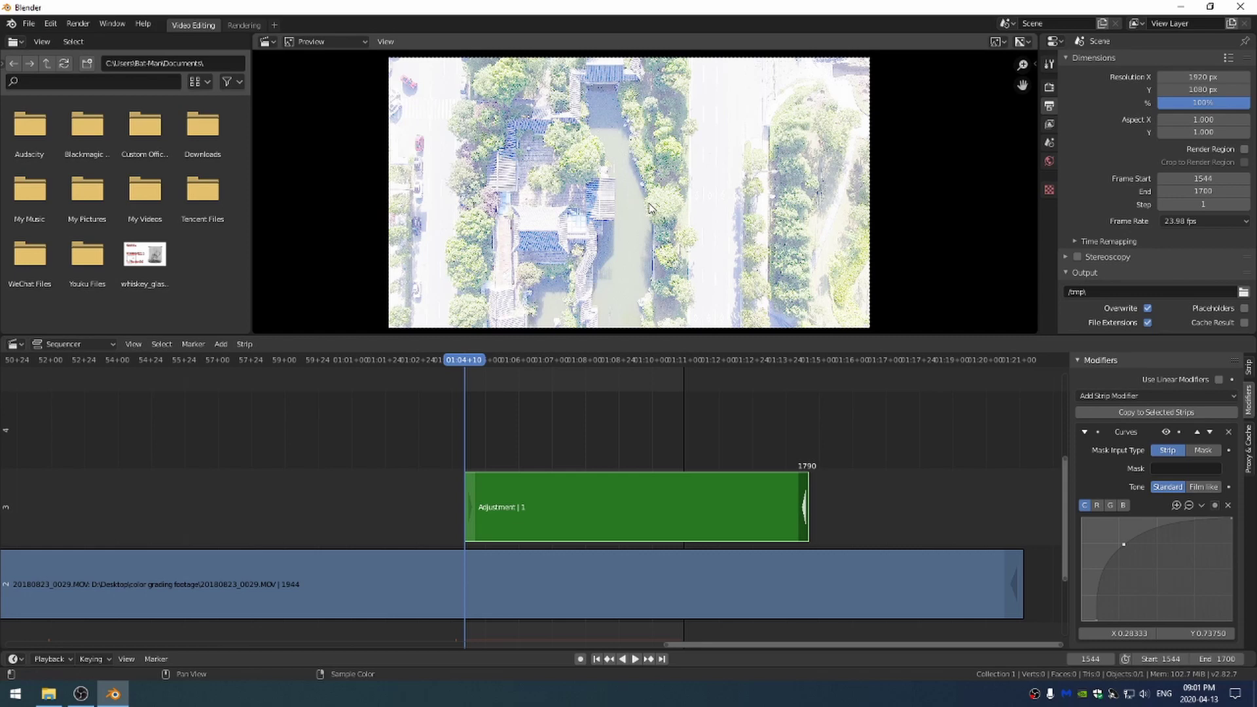
{"action": "key", "text": "ctrl+z"}
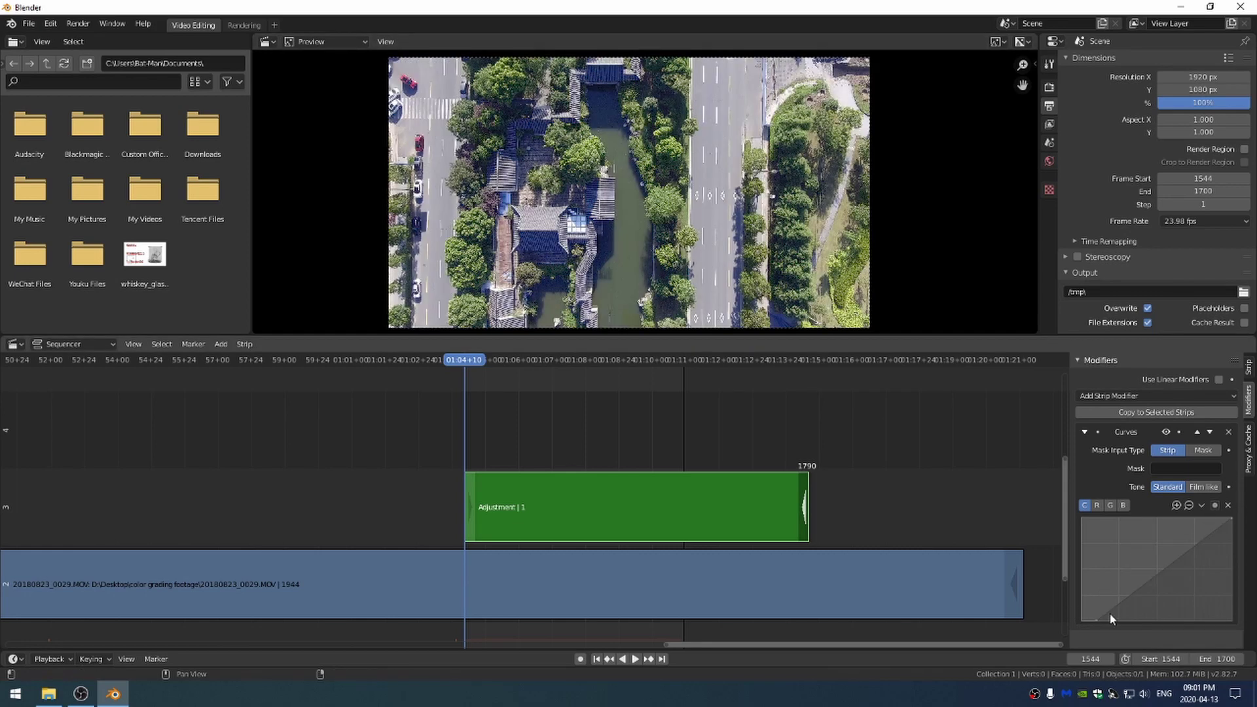
{"action": "left_click", "coordinate": [1096, 624]}
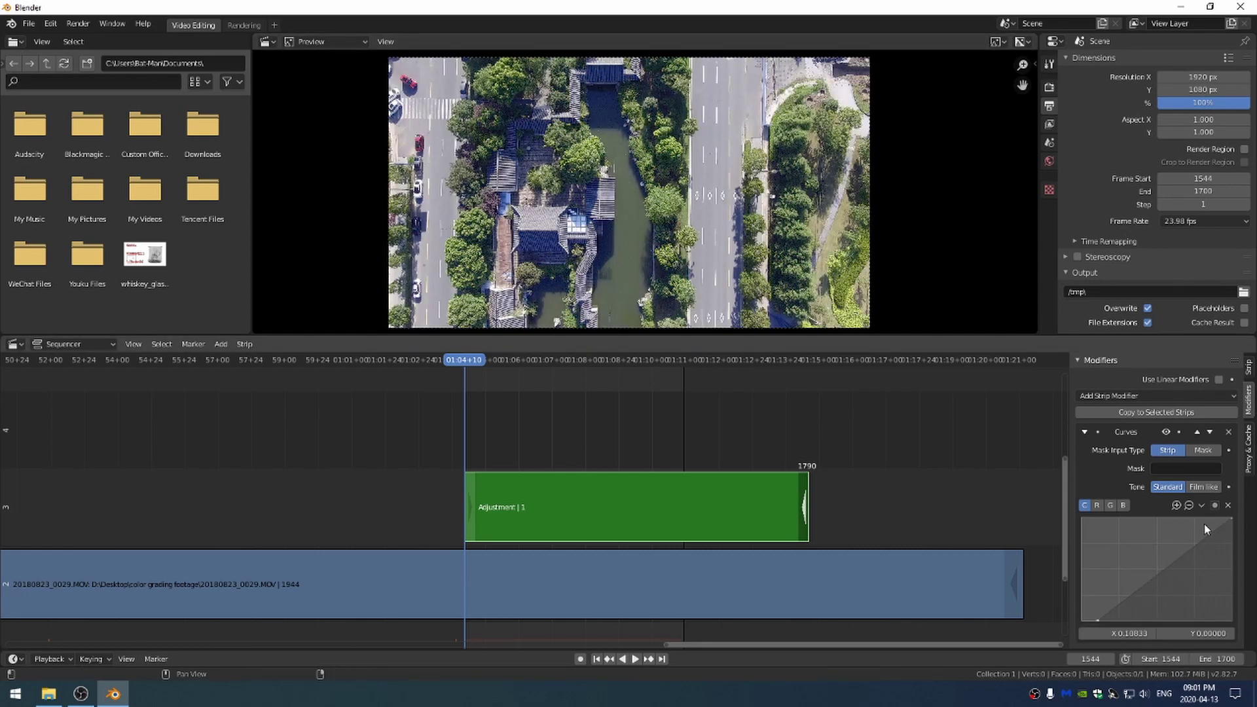
{"action": "left_click_drag", "start_coordinate": [1232, 518], "coordinate": [1224, 518]}
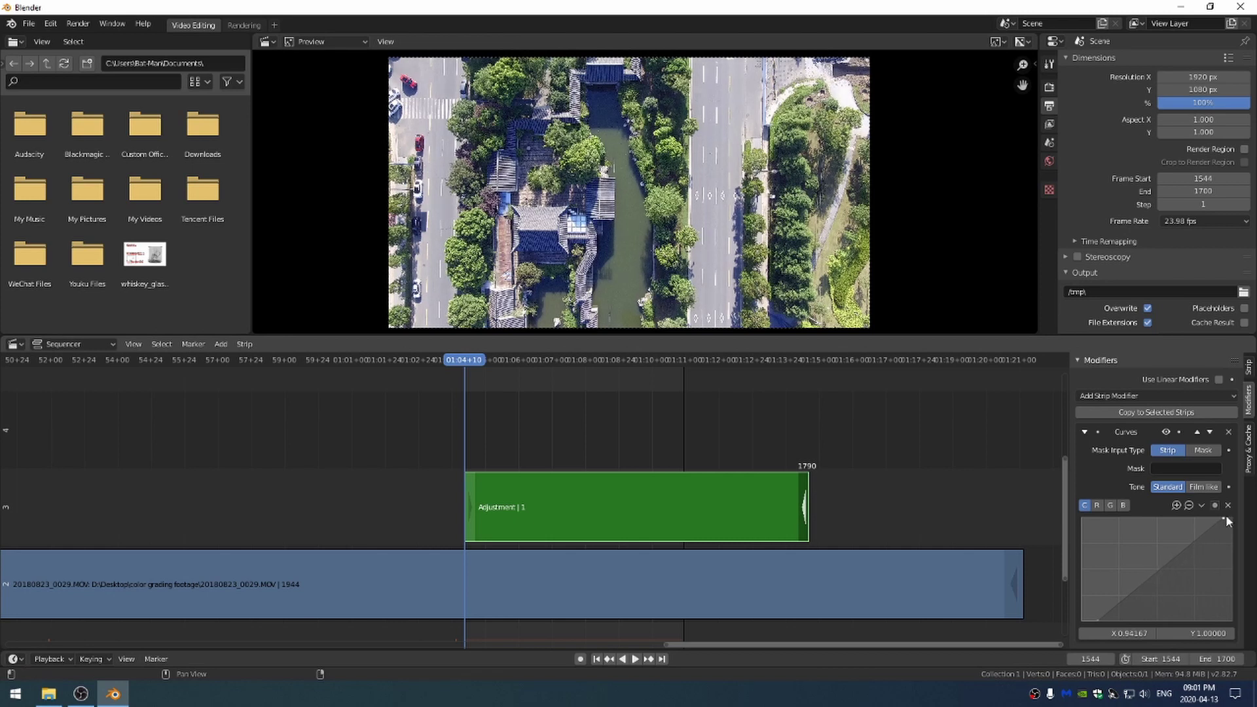
- Shape the green channel curve into a gentle S with upper and lower points
{"action": "left_click", "coordinate": [1110, 505]}
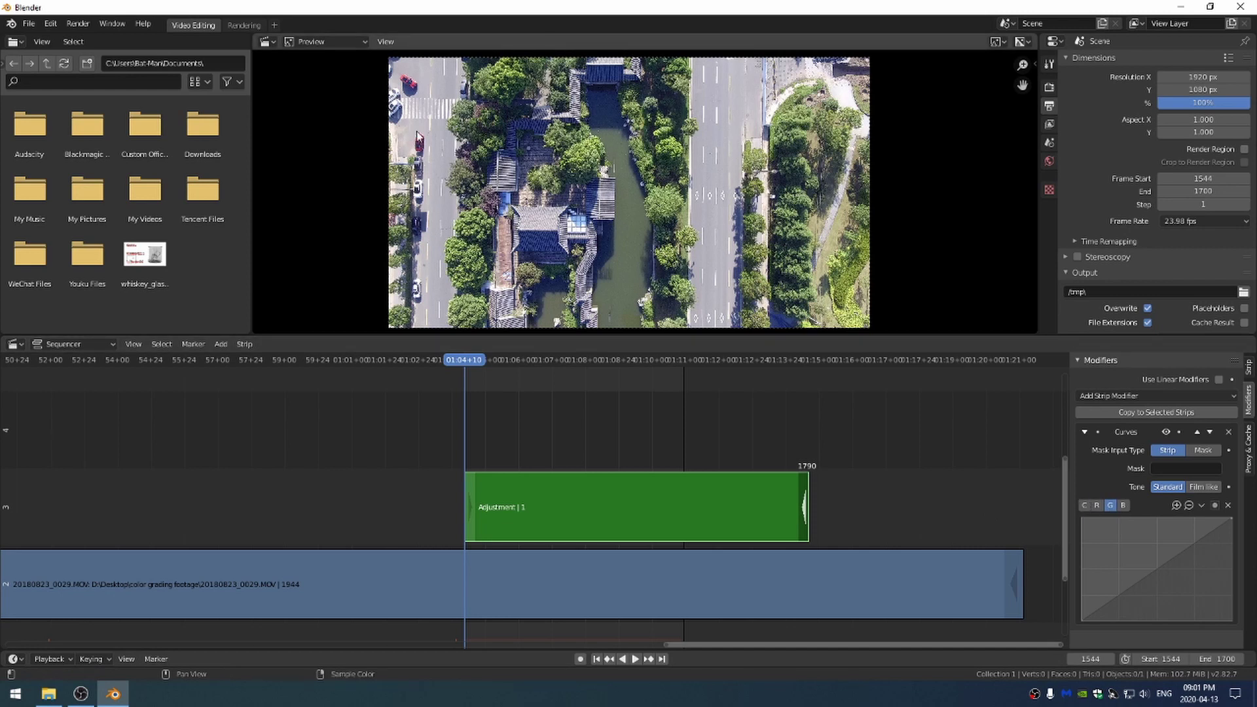
{"action": "left_click", "coordinate": [1190, 542]}
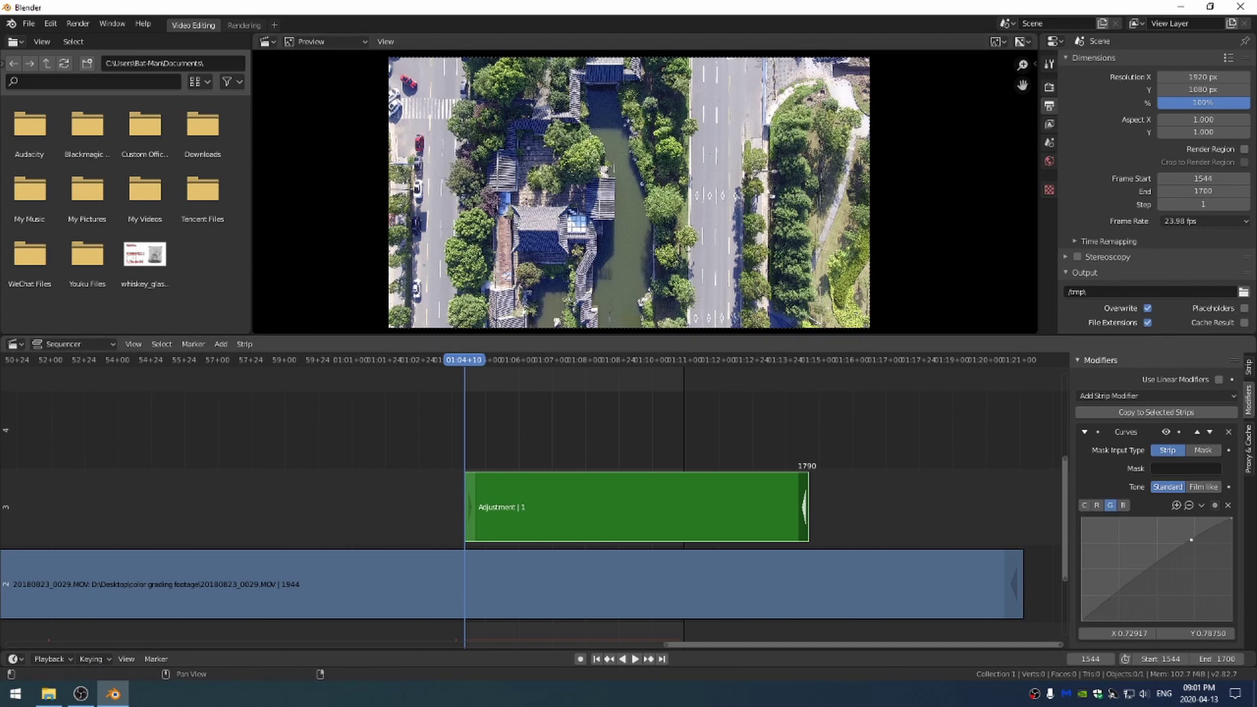
{"action": "left_click_drag", "start_coordinate": [1191, 540], "coordinate": [1189, 540]}
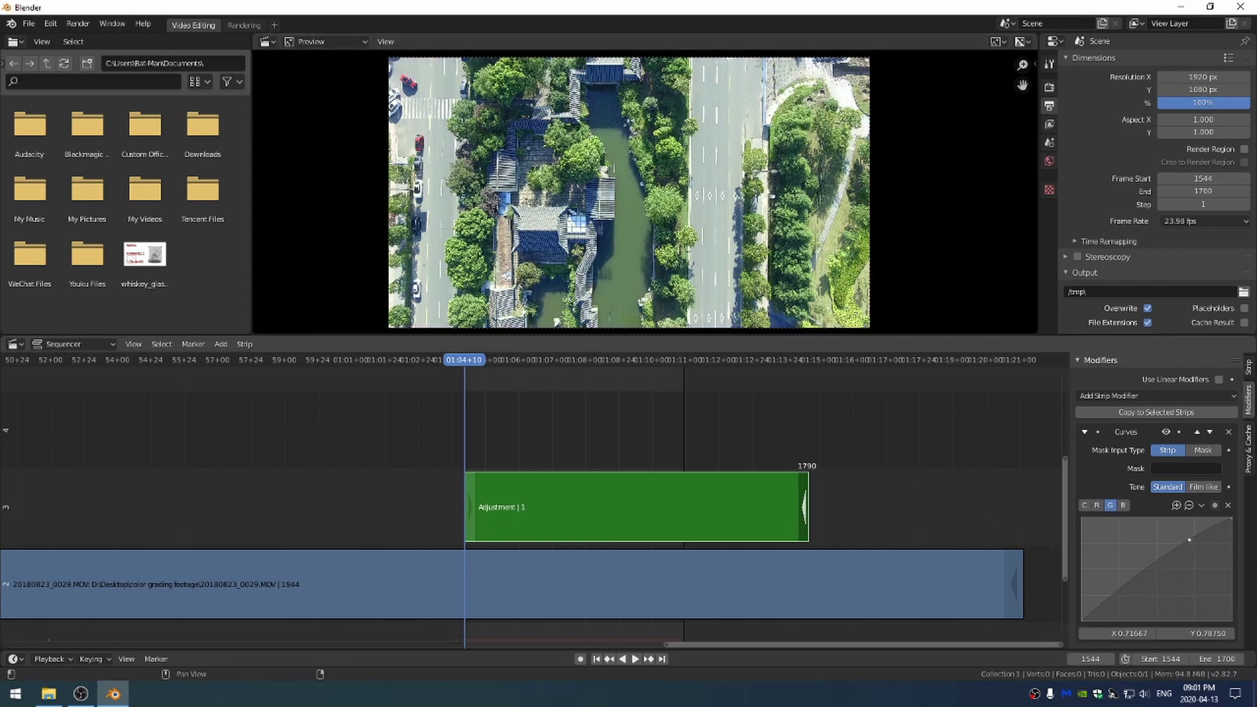
{"action": "left_click", "coordinate": [1156, 567]}
{"action": "left_click", "coordinate": [1118, 592]}
{"action": "left_click_drag", "start_coordinate": [1117, 590], "coordinate": [1120, 602]}
{"action": "left_click_drag", "start_coordinate": [1186, 537], "coordinate": [1195, 539]}
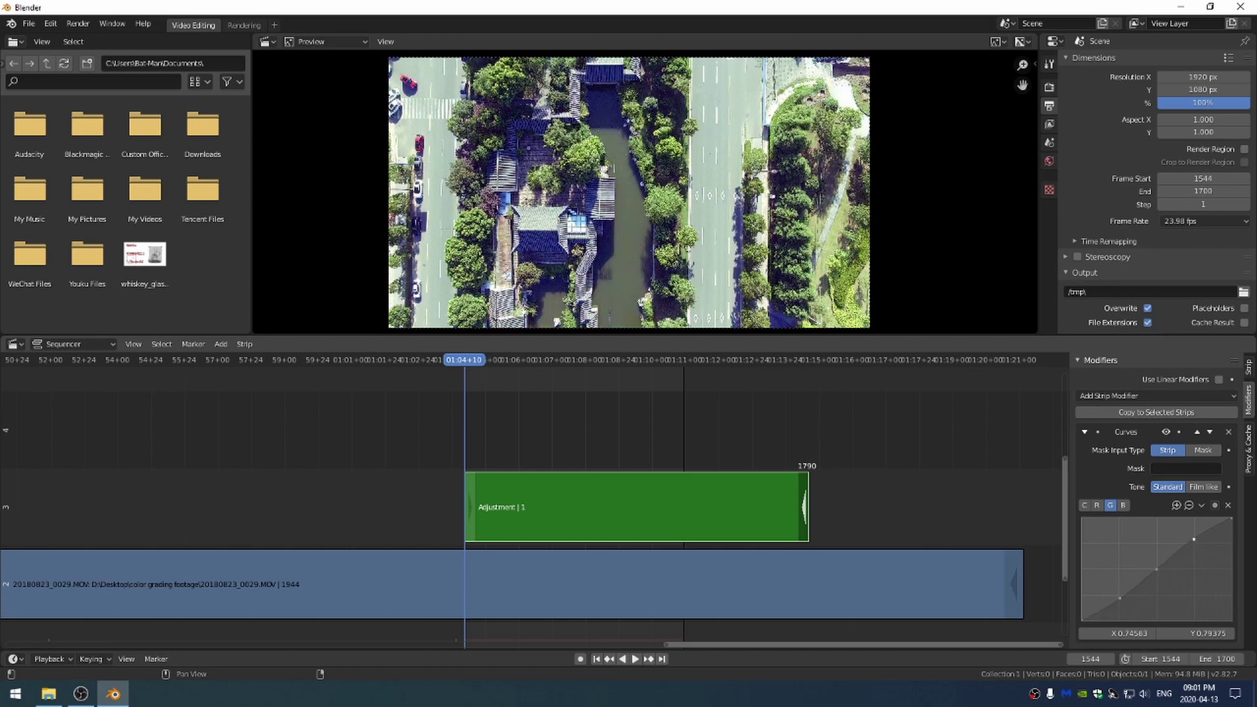
- Bend the blue channel curve into an S with a midpoint and a low point
{"action": "left_click", "coordinate": [1123, 504]}
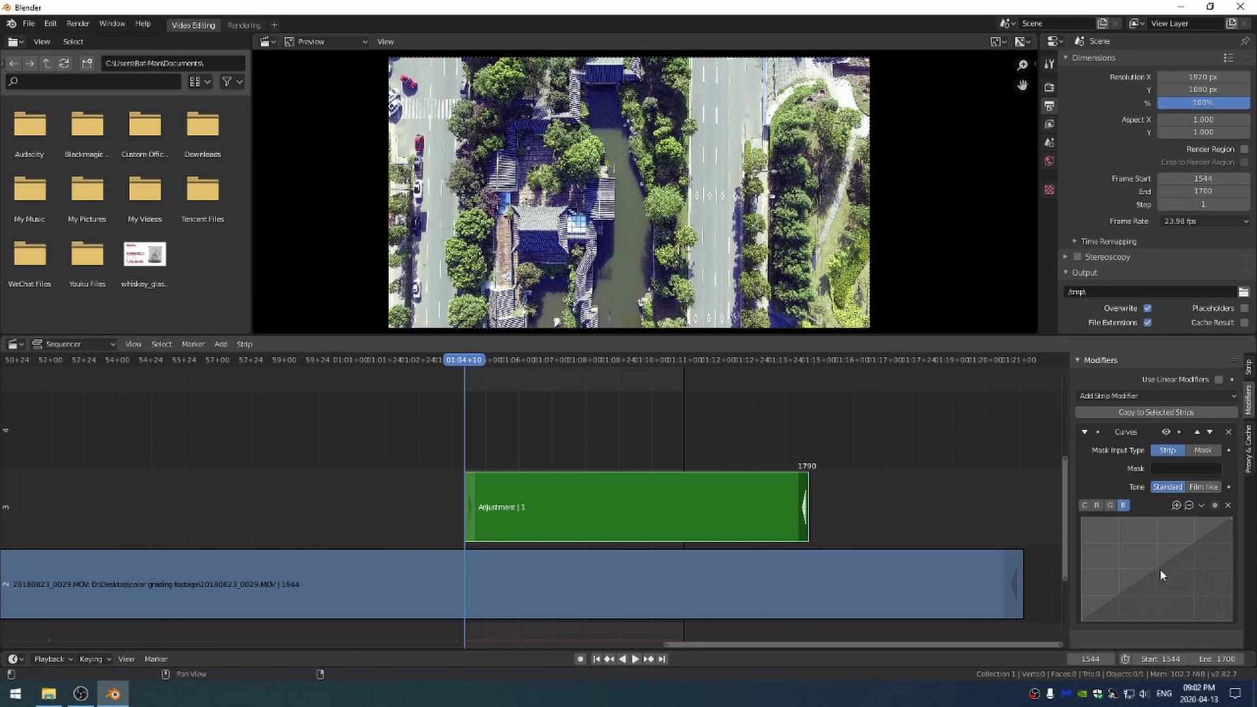
{"action": "left_click", "coordinate": [1195, 547]}
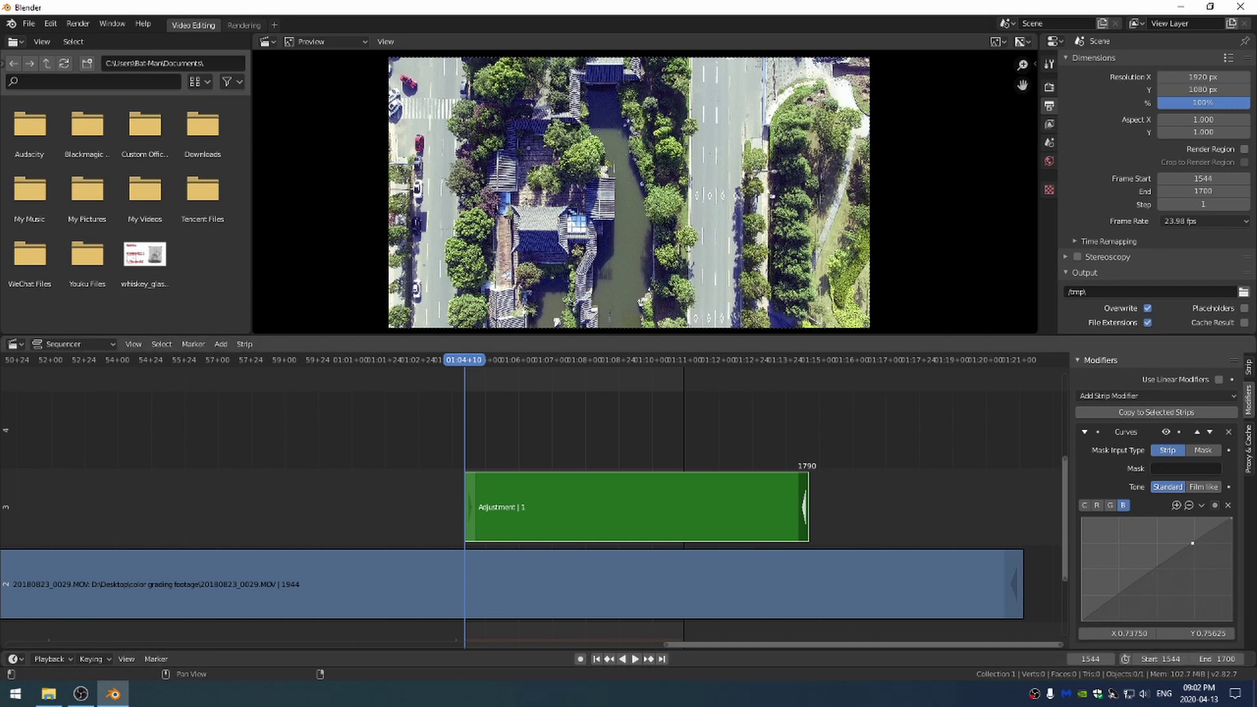
{"action": "mouse_move", "coordinate": [1119, 596]}
{"action": "left_mouse_down"}
{"action": "mouse_move", "coordinate": [1153, 562]}
{"action": "mouse_move", "coordinate": [1157, 578]}
{"action": "mouse_move", "coordinate": [1119, 606]}
{"action": "left_mouse_up"}
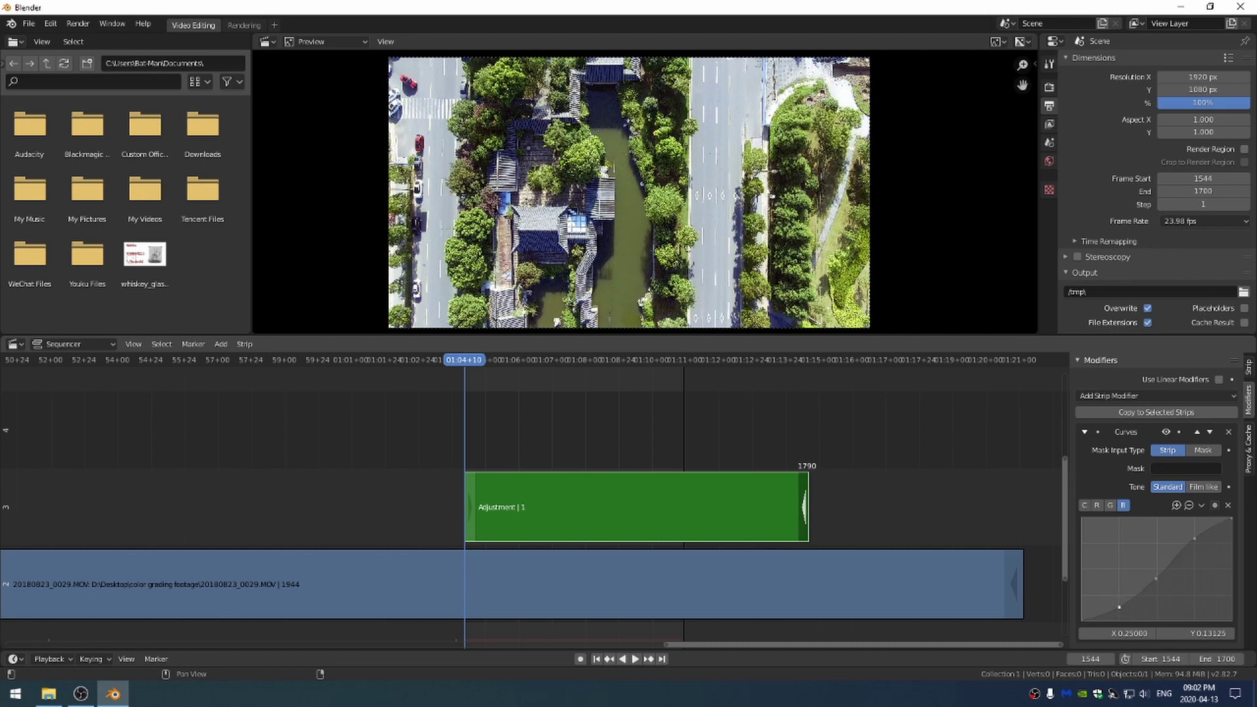
- Select the red channel and toggle the Curves modifier off and on to compare
{"action": "left_click", "coordinate": [1097, 506]}
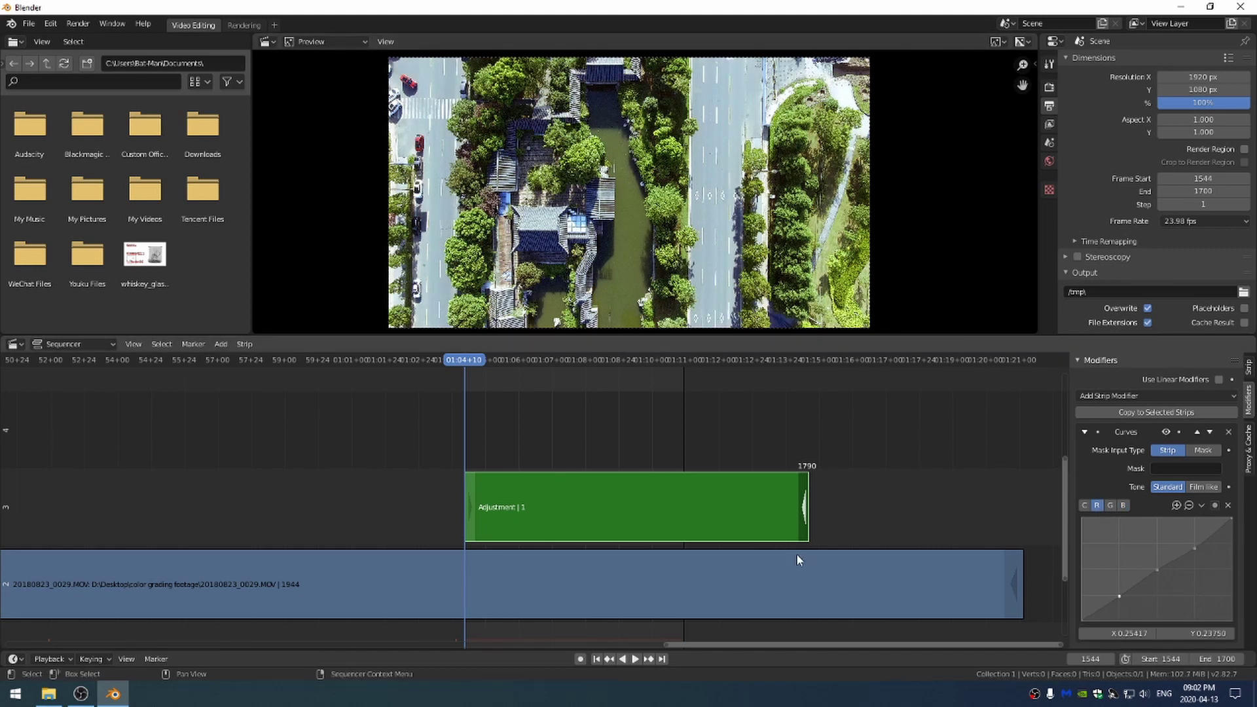
{"action": "left_click", "coordinate": [1166, 433]}
{"action": "left_click", "coordinate": [1166, 433]}
{"action": "left_click", "coordinate": [1167, 433]}
{"action": "left_click", "coordinate": [1166, 433]}
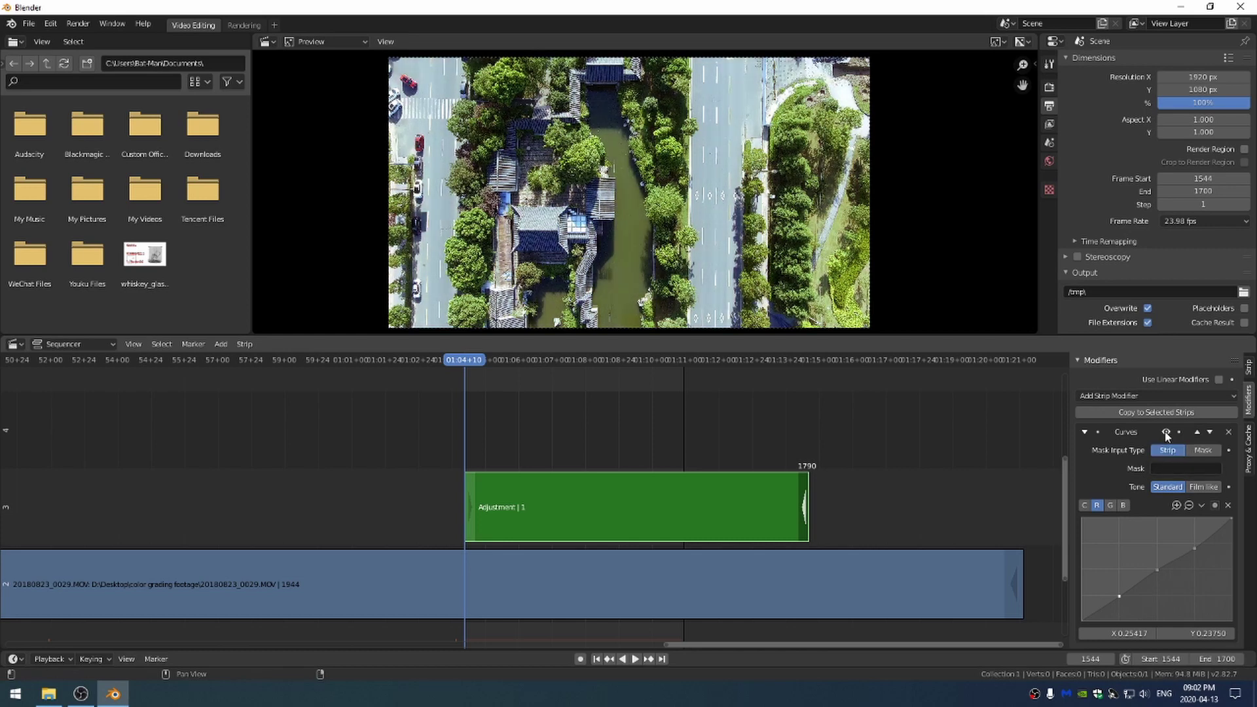
{"action": "left_click", "coordinate": [1166, 432]}
{"action": "left_click", "coordinate": [1166, 433]}
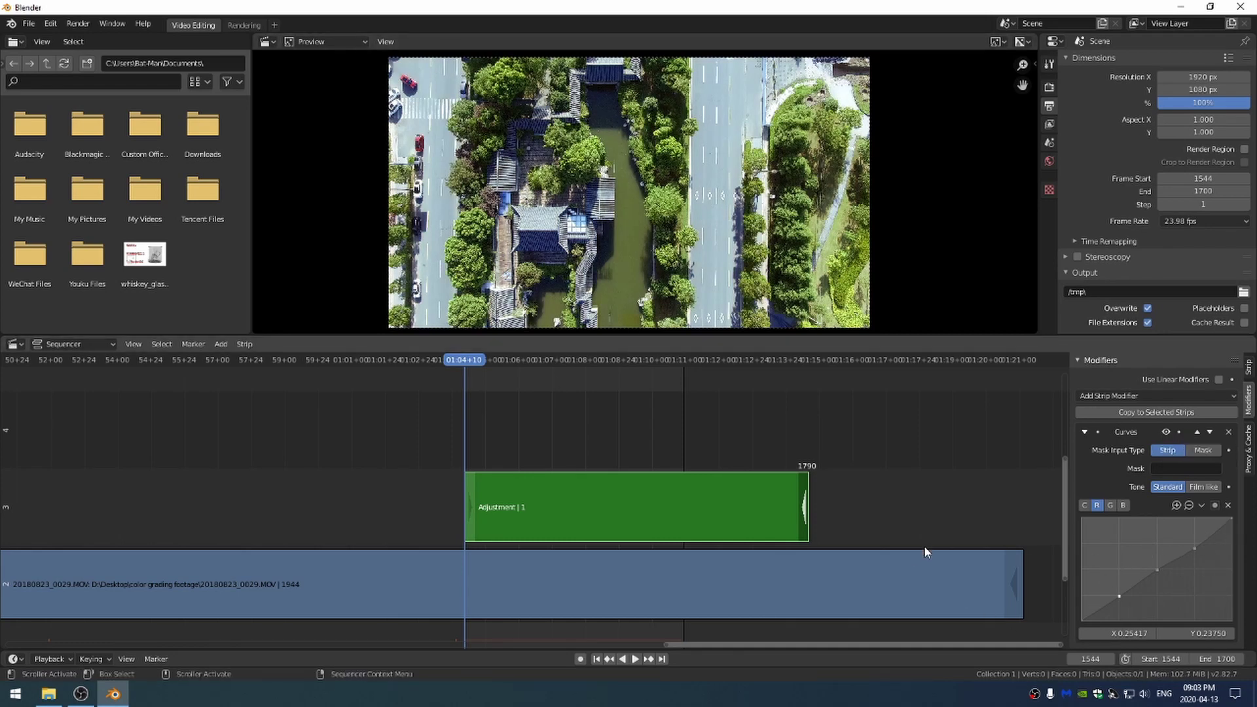
- Raise the adjustment strip's Saturation to 1.390 in the Strip tab
{"action": "left_click", "coordinate": [1247, 369]}
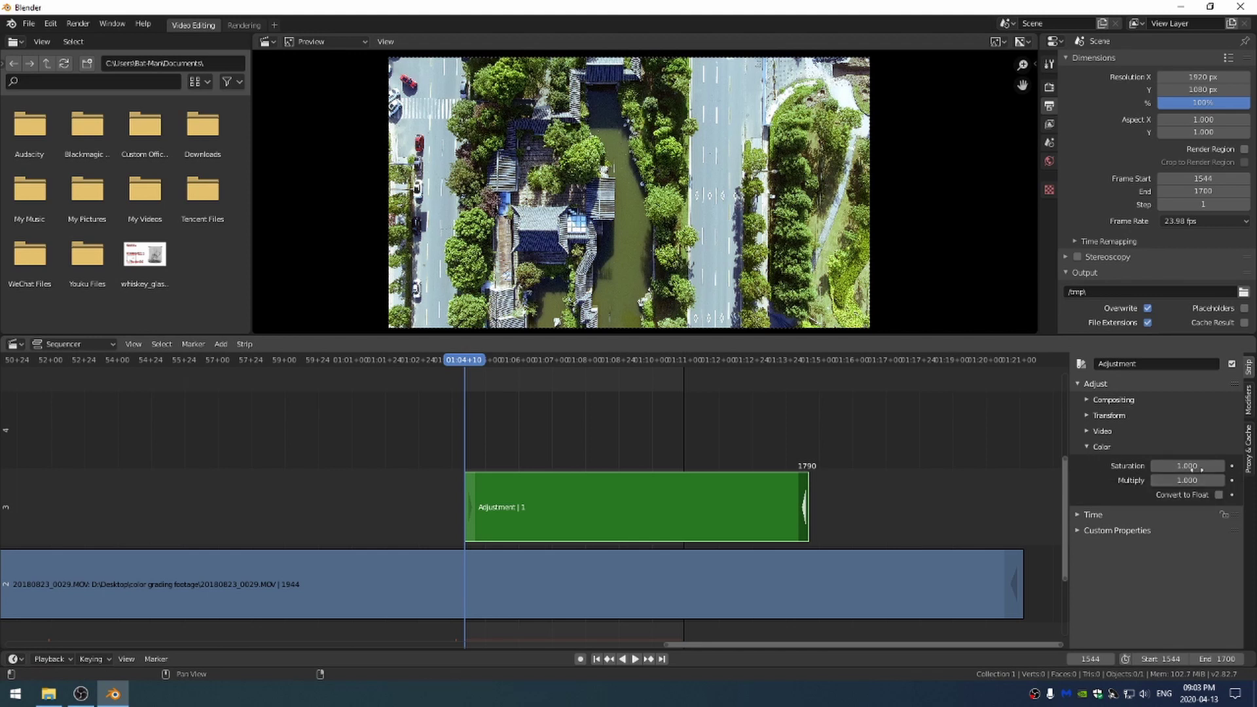
{"action": "left_click_drag", "start_coordinate": [1182, 465], "coordinate": [1185, 466]}
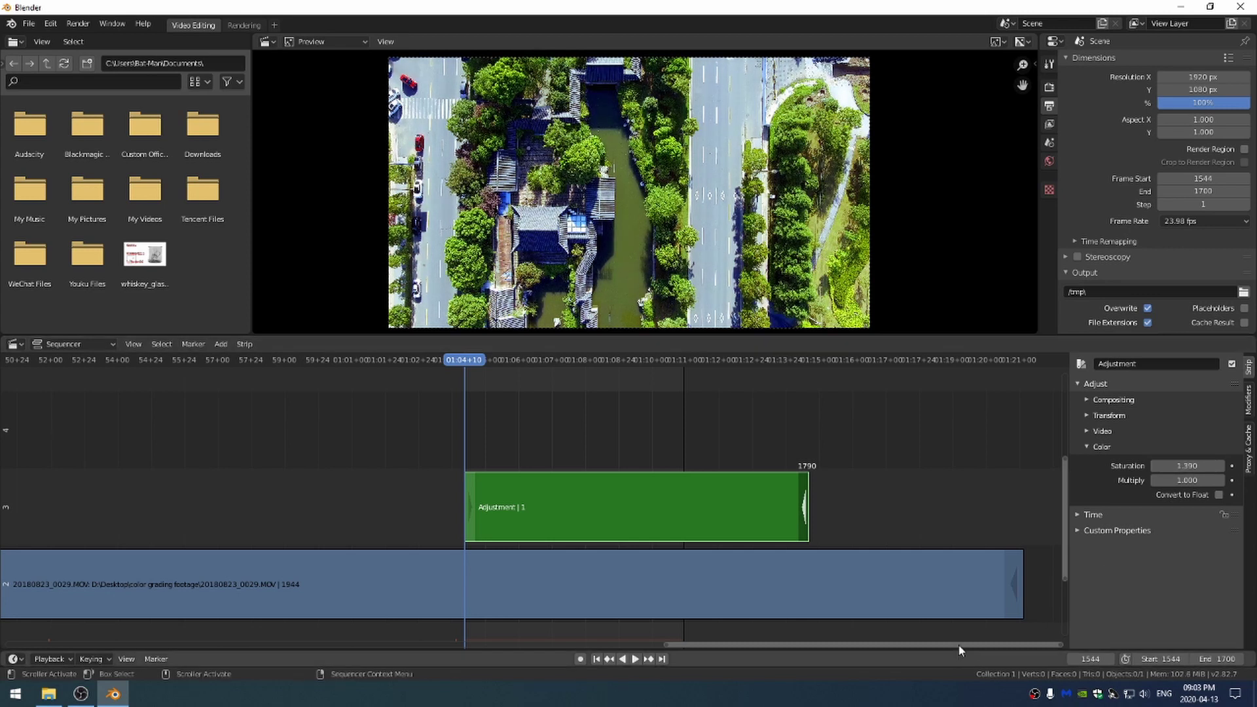
{"action": "left_click", "coordinate": [1248, 400]}
- Add a neutral Color Balance modifier after Curves, pan the enlarged preview, and adjust a Strip tab value
{"action": "left_click", "coordinate": [1131, 394]}
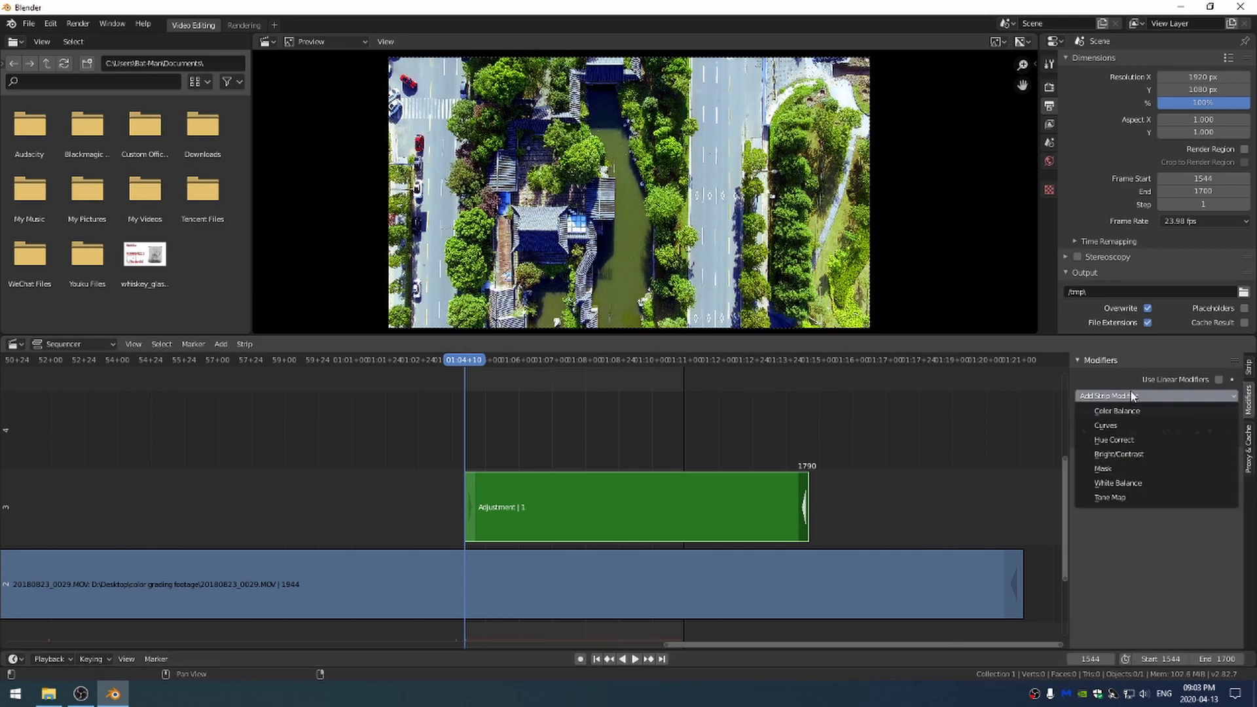
{"action": "left_click", "coordinate": [1104, 413]}
{"action": "scroll", "coordinate": [1234, 484], "scroll_direction": "down", "scroll_amount": 4}
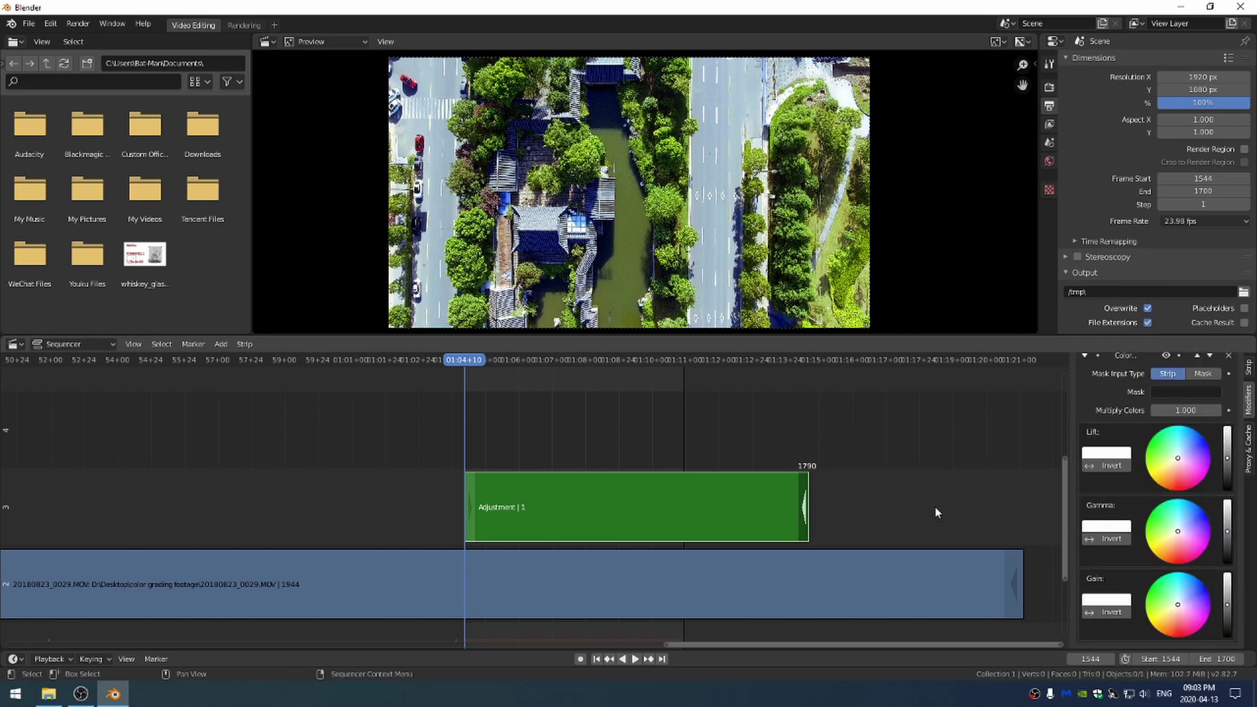
{"action": "scroll", "coordinate": [666, 268], "scroll_direction": "up", "scroll_amount": 6}
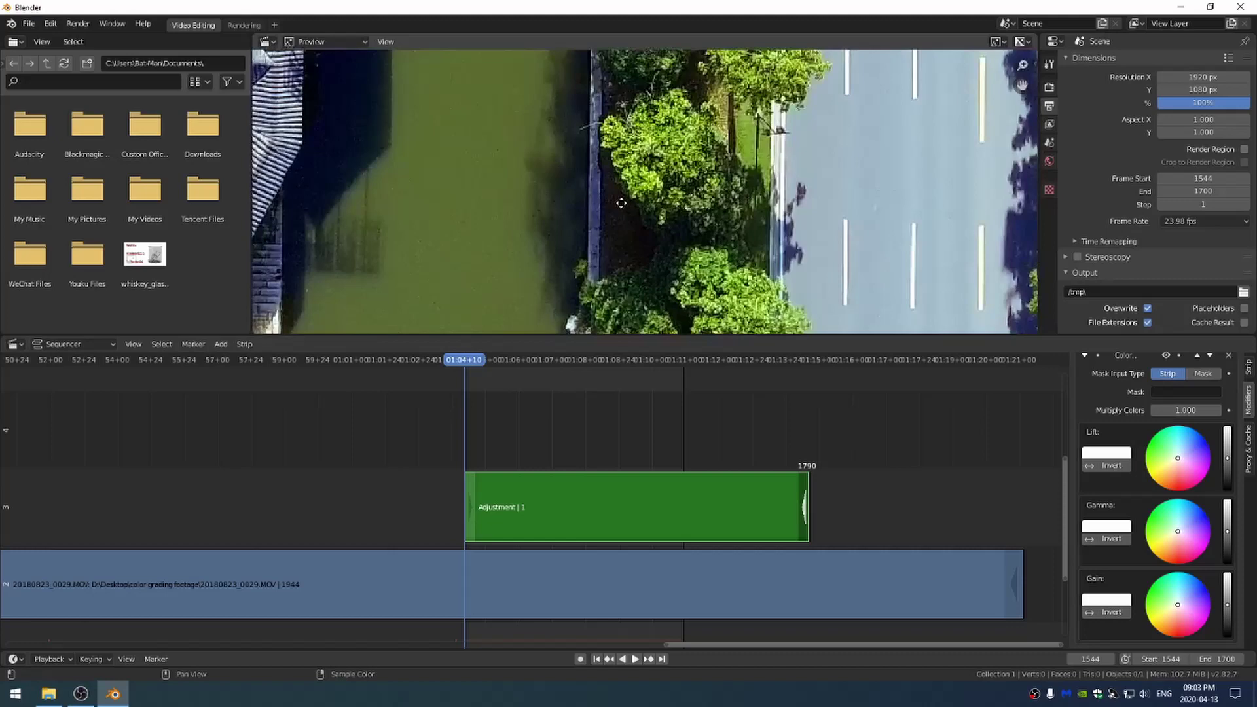
{"action": "middle_click_drag", "start_coordinate": [662, 245], "coordinate": [812, 226]}
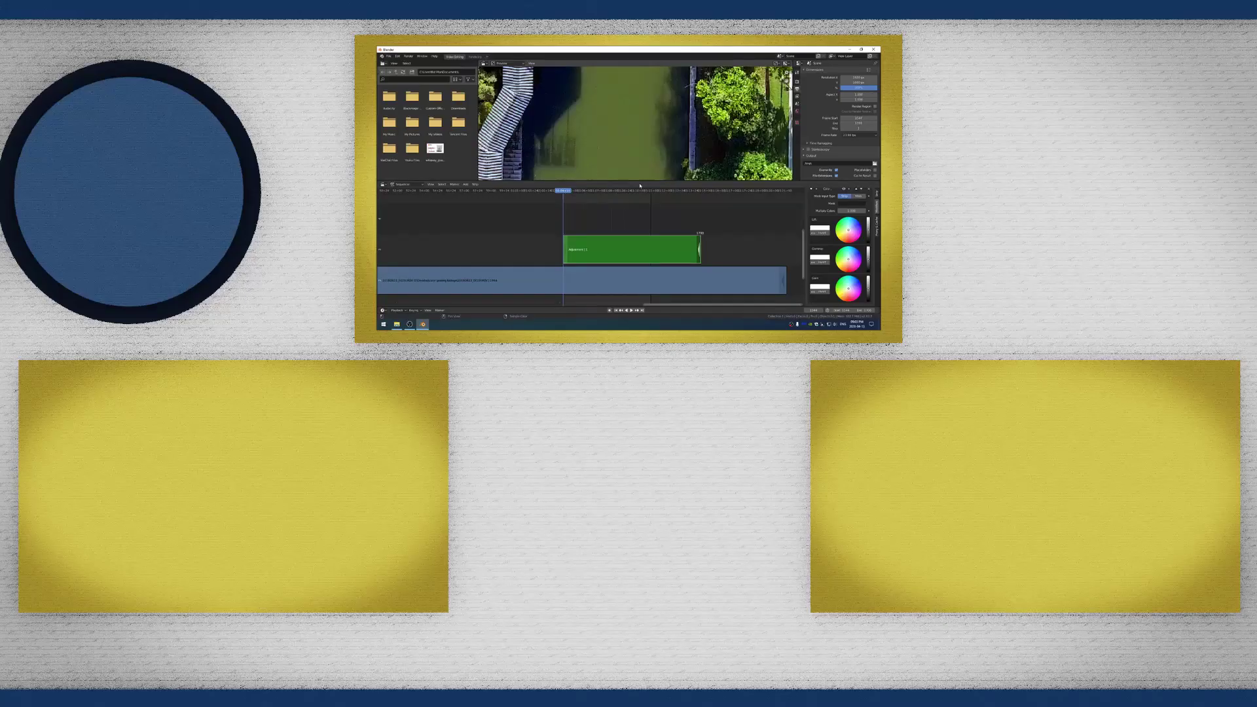
{"action": "left_click", "coordinate": [1248, 367]}
{"action": "left_click_drag", "start_coordinate": [1188, 466], "coordinate": [1208, 467]}
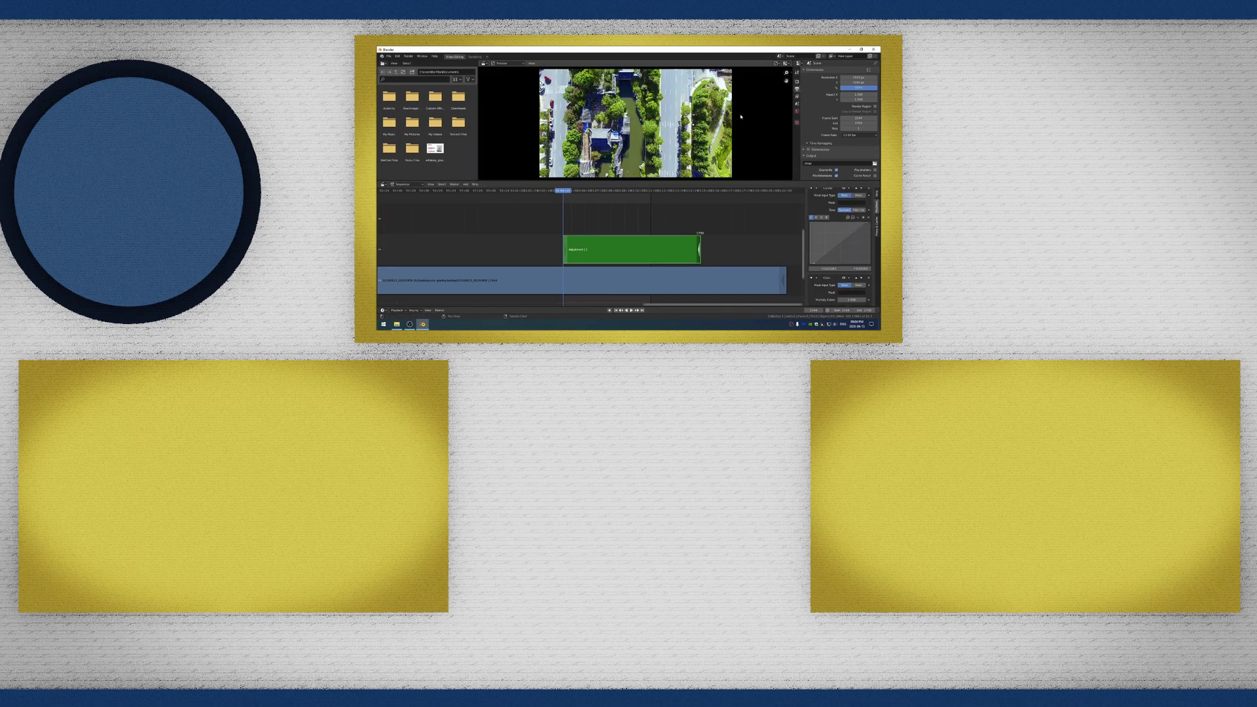